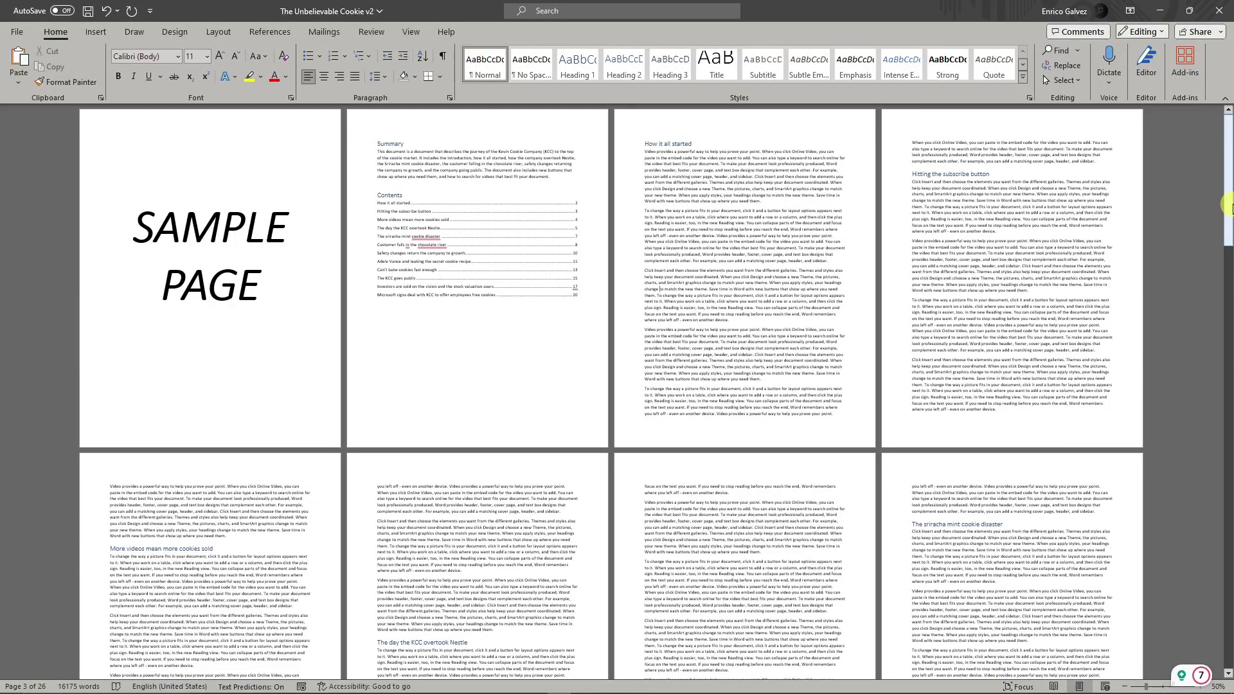
# Insert page numbers at the bottom of the pages using the Plain Number 3 style
pyautogui.click(472, 303)
pyautogui.scroll(2, 509, 310)
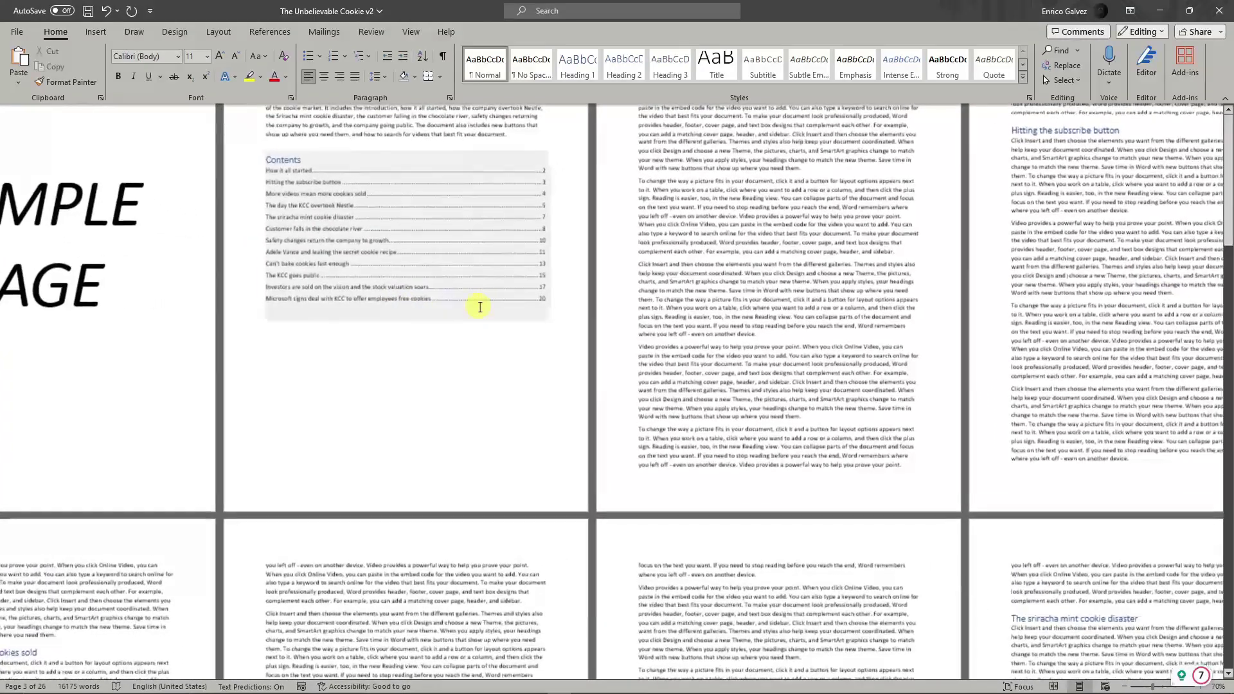
pyautogui.scroll(2, 509, 310)
pyautogui.scroll(-5, 773, 252)
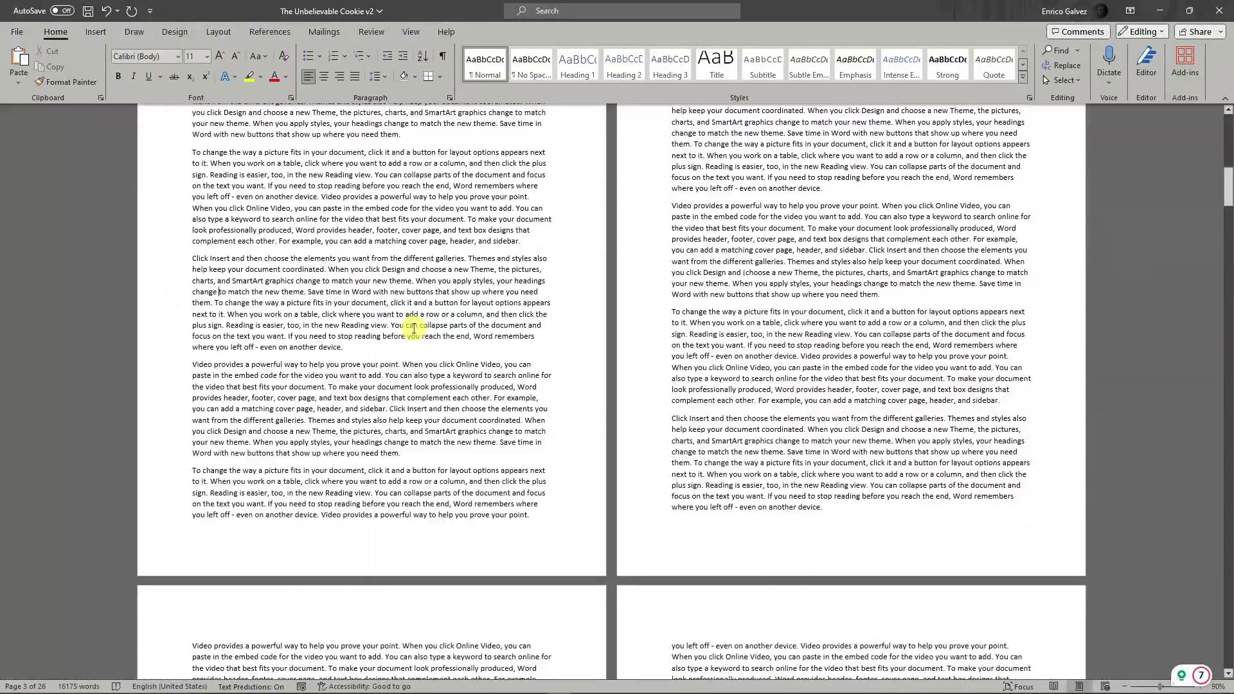
pyautogui.moveTo(1227, 193); pyautogui.dragTo(1228, 143)
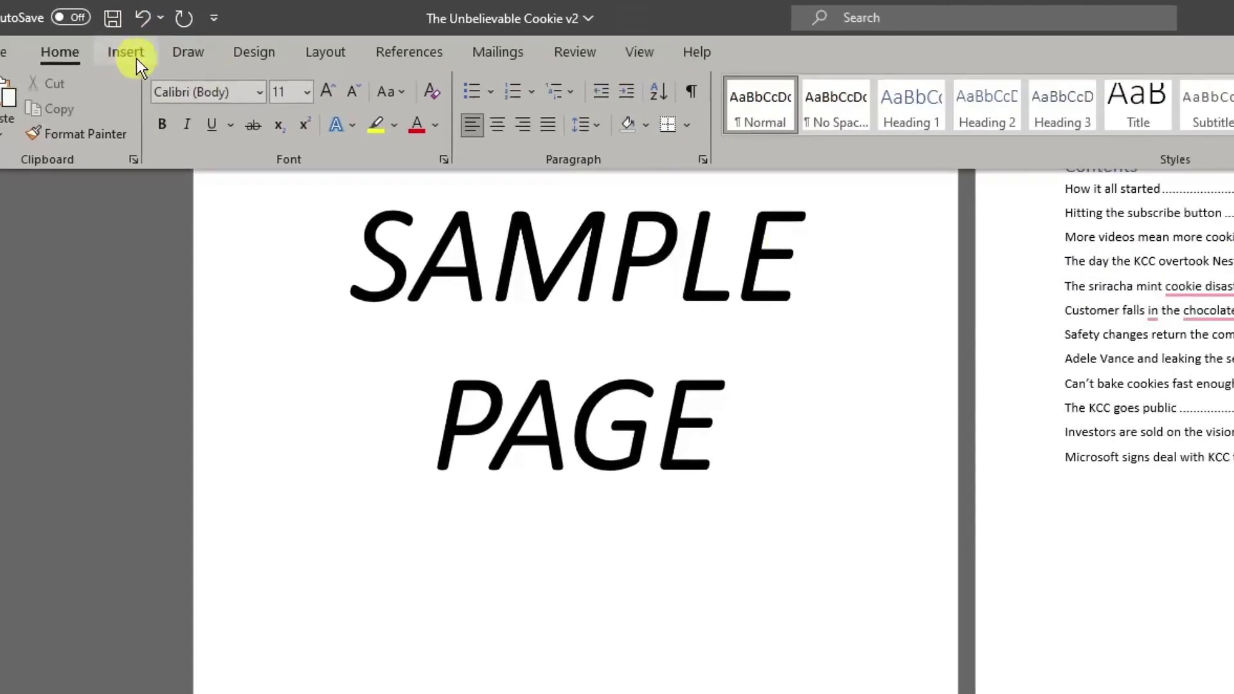
pyautogui.click(133, 58)
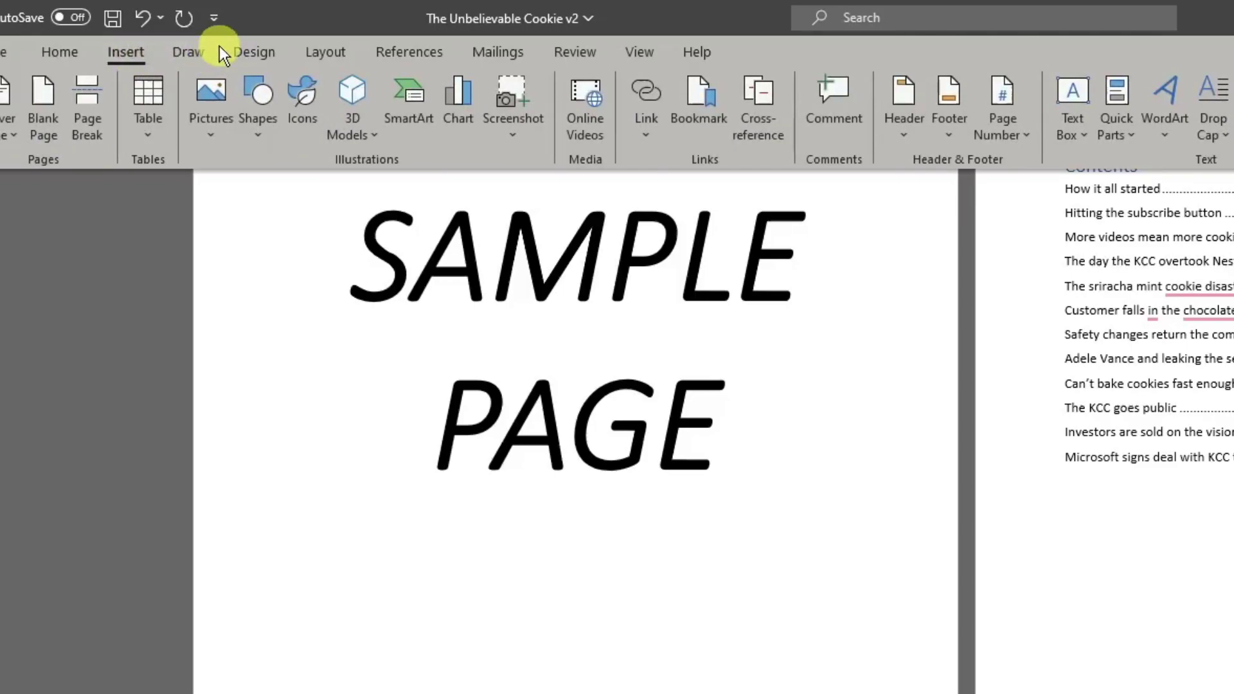
pyautogui.click(1003, 111)
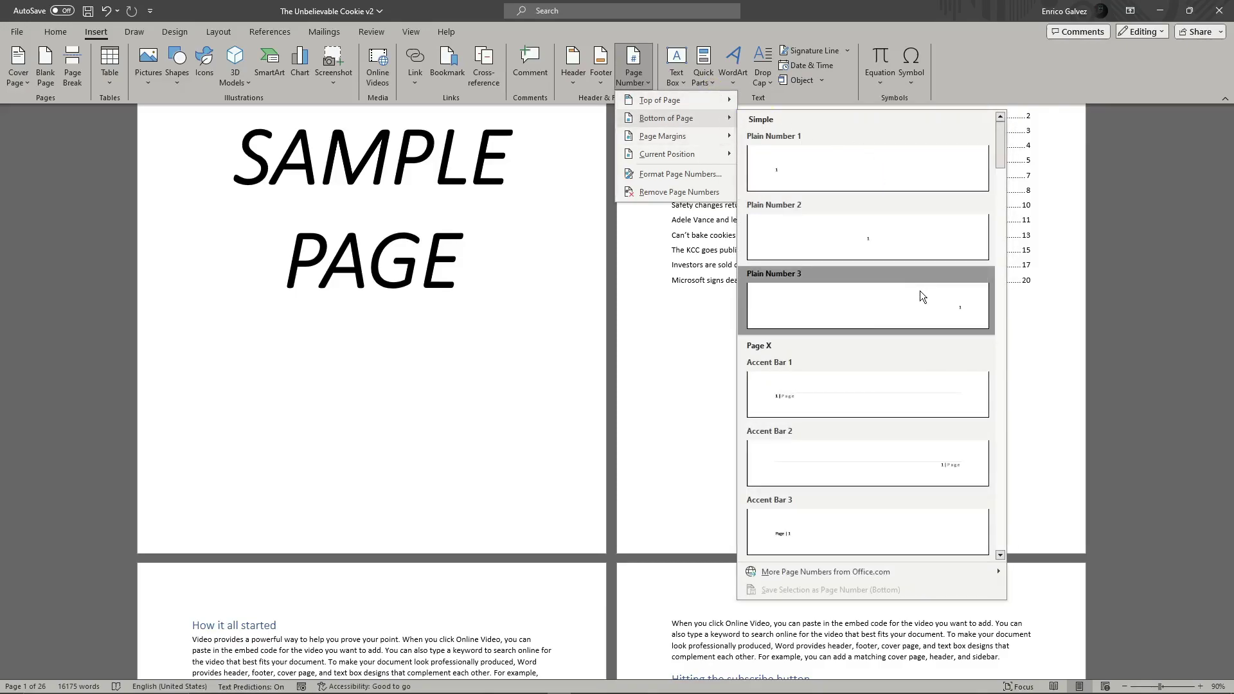
pyautogui.click(942, 305)
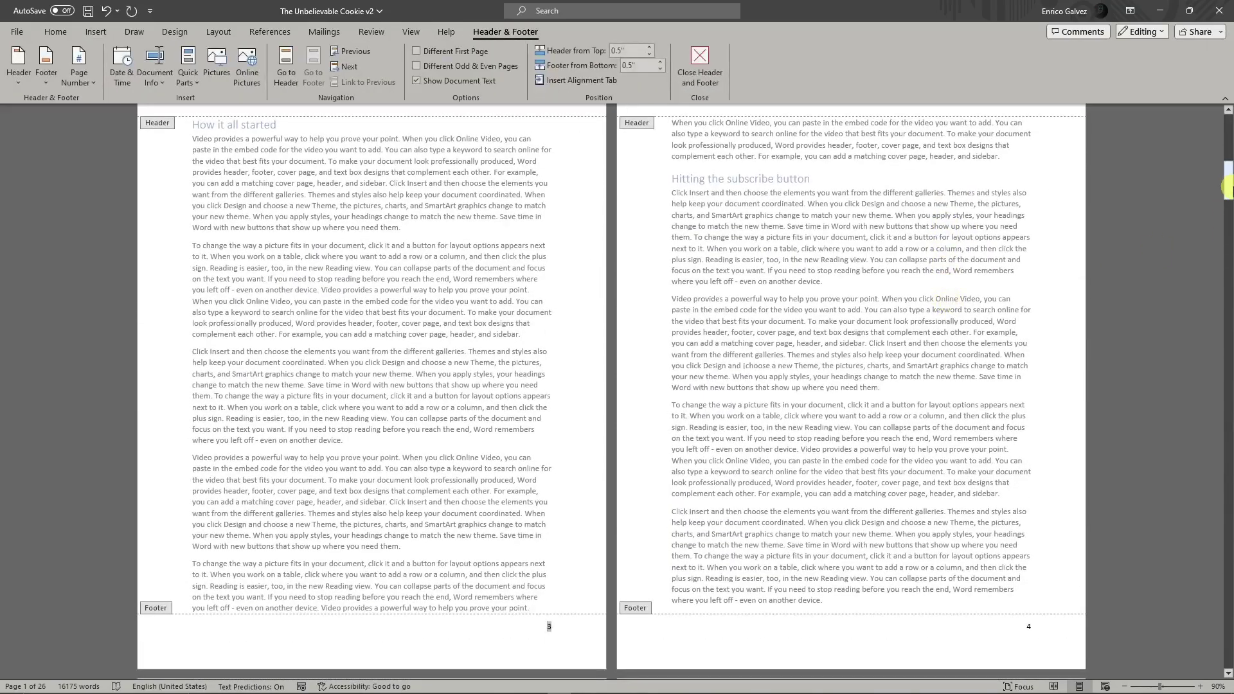
# Give the cover page its own header and footer with the Different First Page option so its page number is removed
pyautogui.moveTo(1233, 149)
pyautogui.mouseDown()
pyautogui.moveTo(1232, 122)
pyautogui.moveTo(1226, 193)
pyautogui.moveTo(1229, 145)
pyautogui.mouseUp()
pyautogui.click(554, 252)
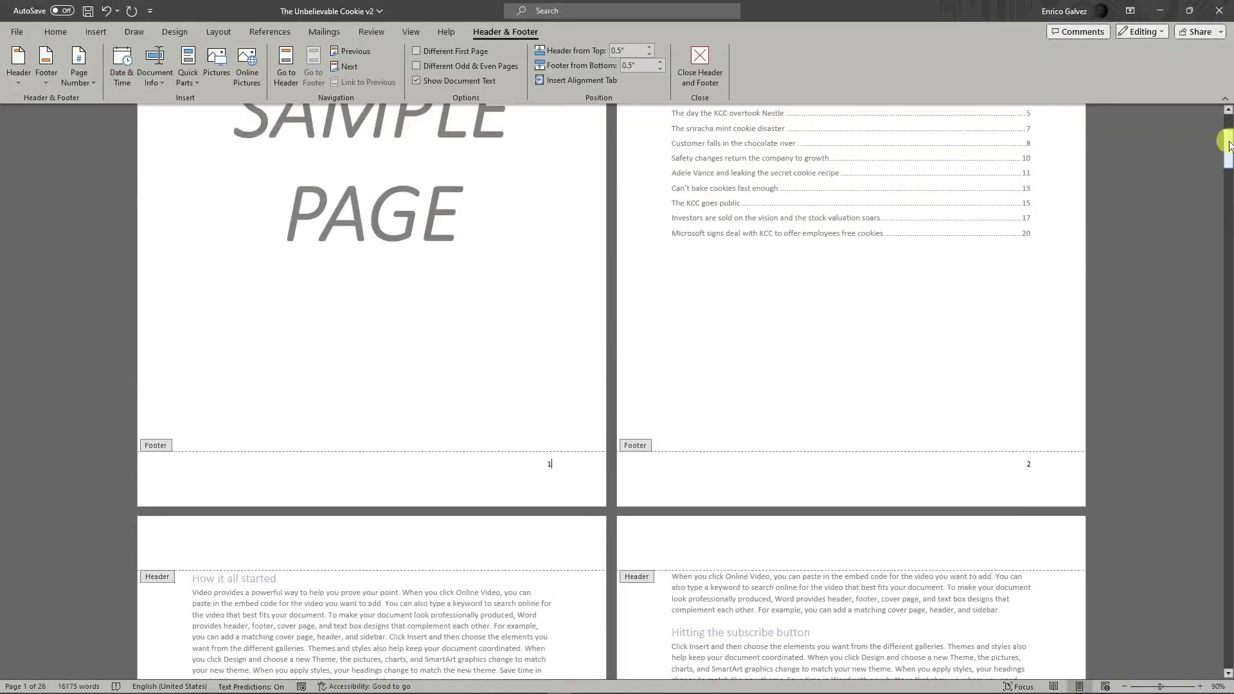
pyautogui.doubleClick(548, 465)
pyautogui.scroll(2, 549, 473)
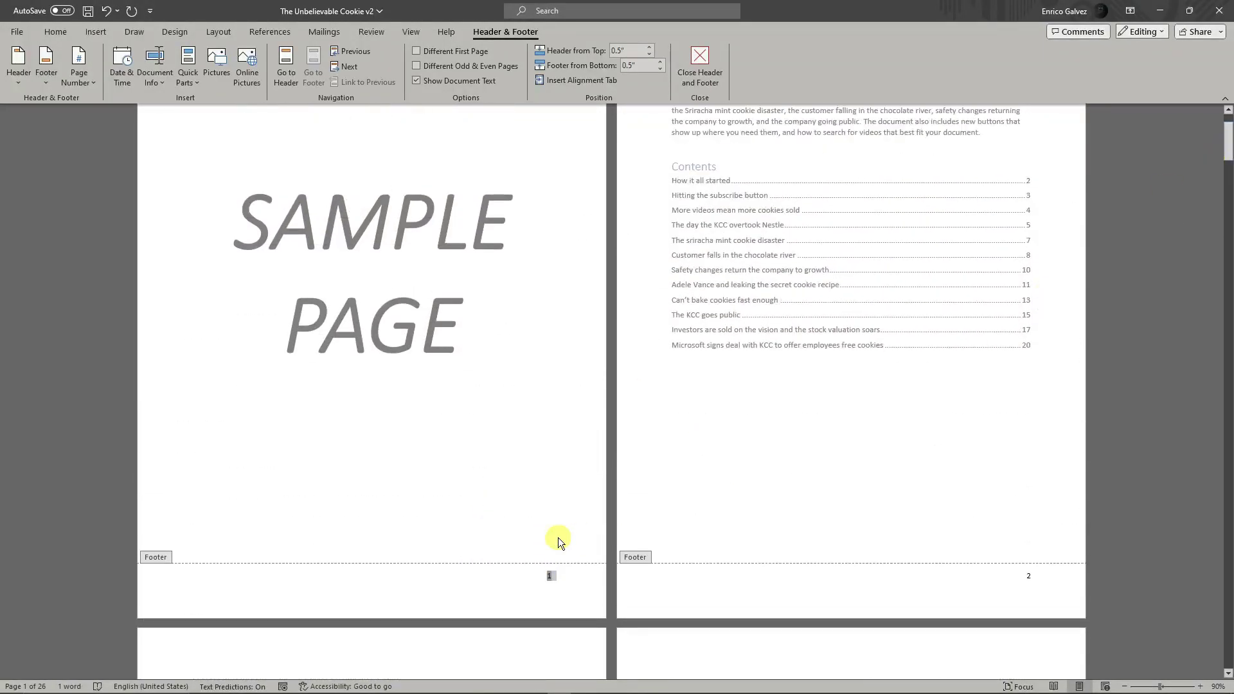
pyautogui.click(568, 581)
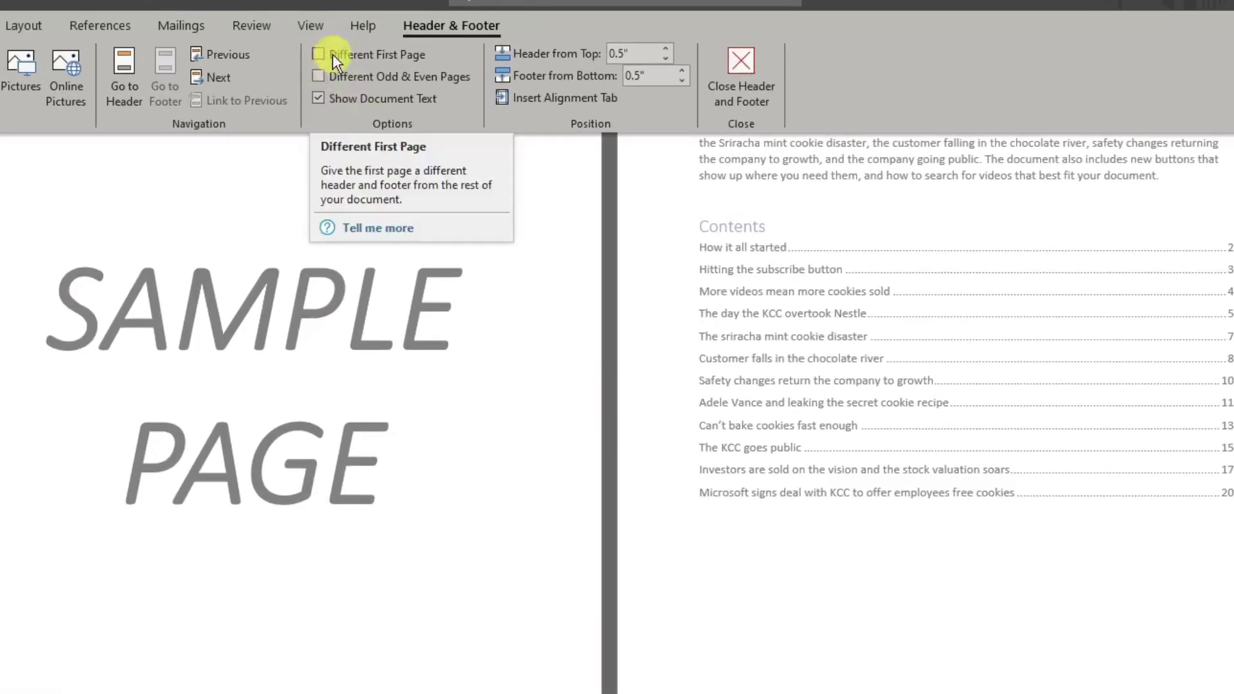
pyautogui.click(319, 54)
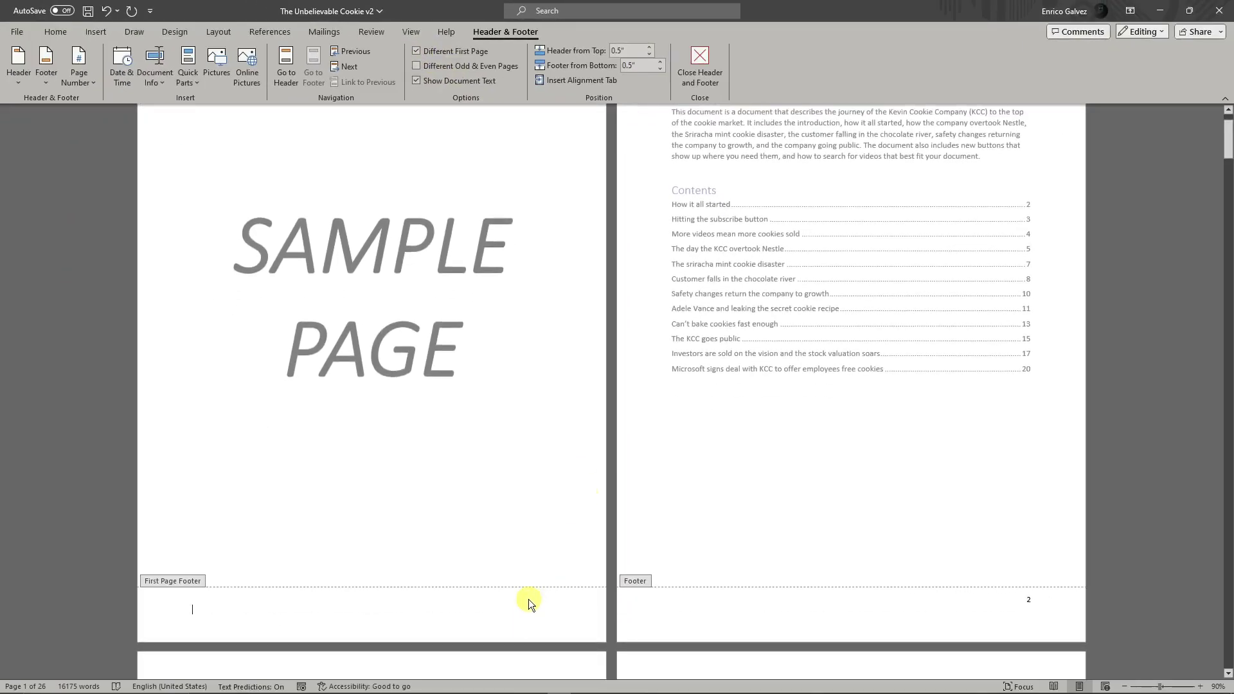
# Set the page numbering to start at 0 from the second page's footer
pyautogui.click(1029, 601)
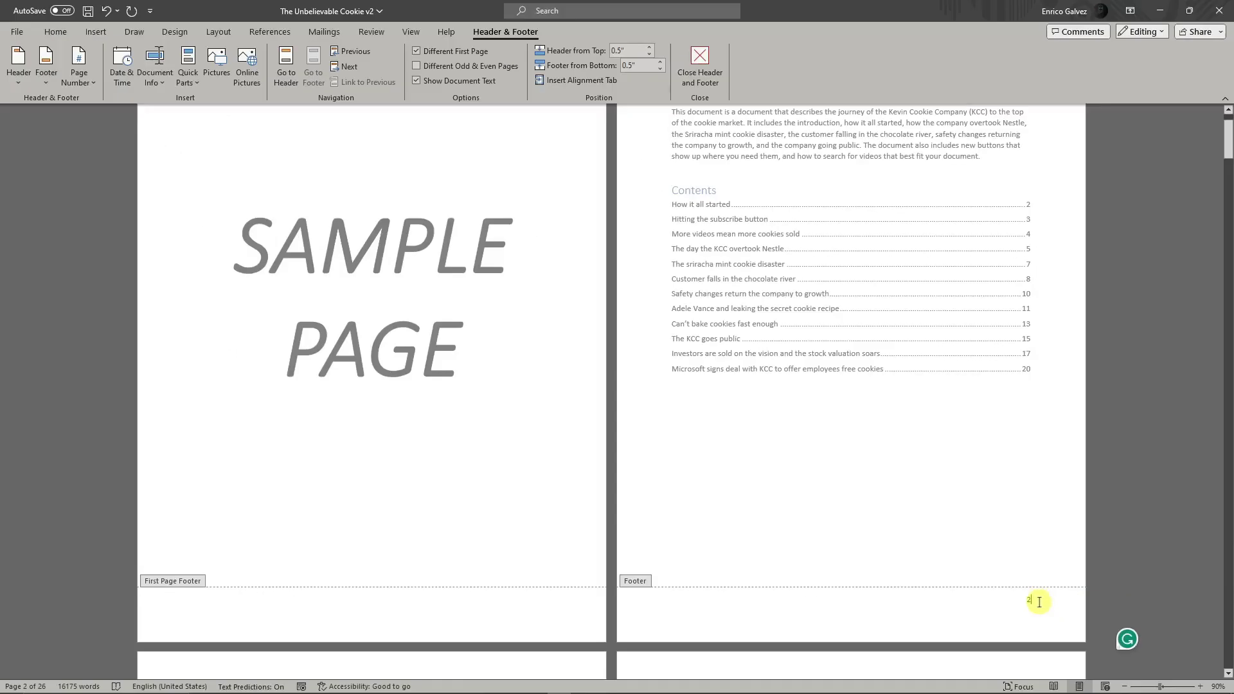
pyautogui.doubleClick(1124, 619)
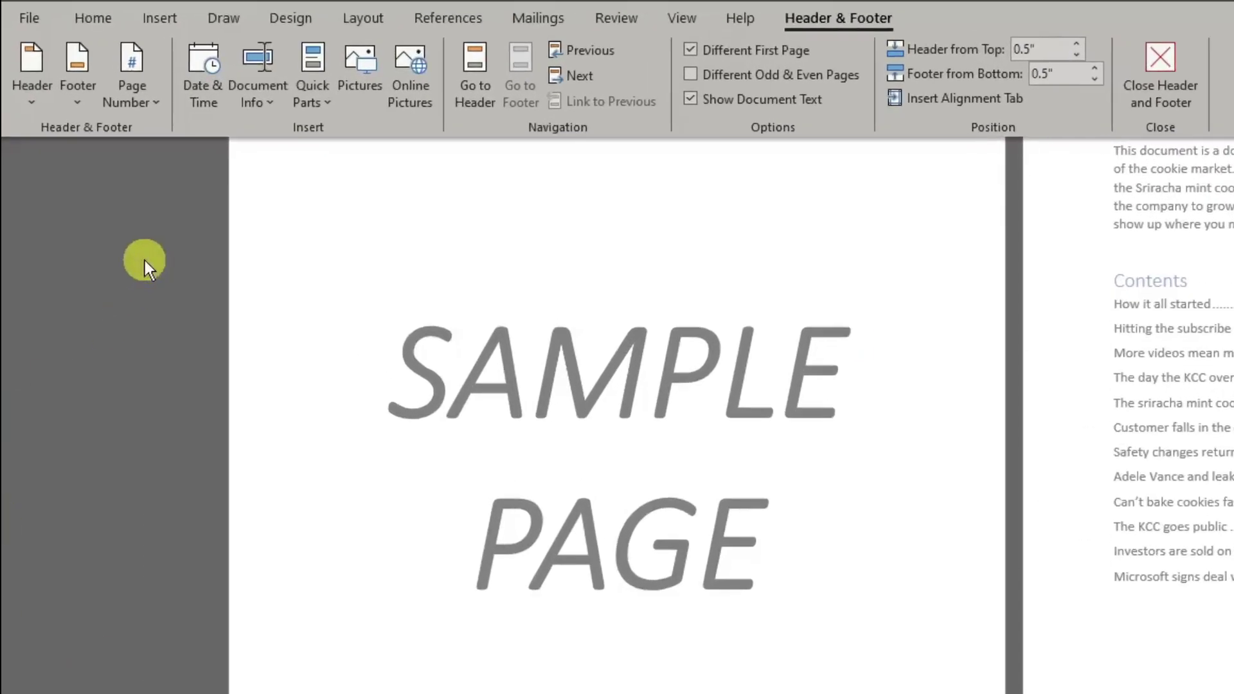
pyautogui.click(83, 81)
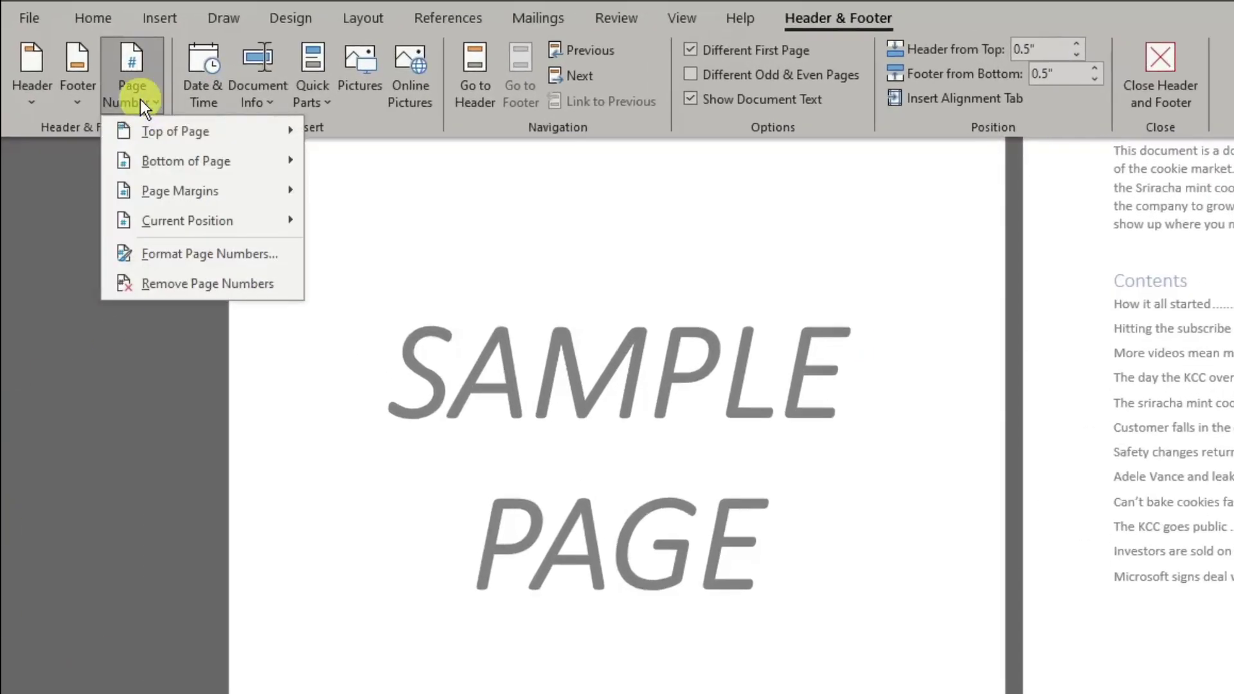
pyautogui.click(238, 256)
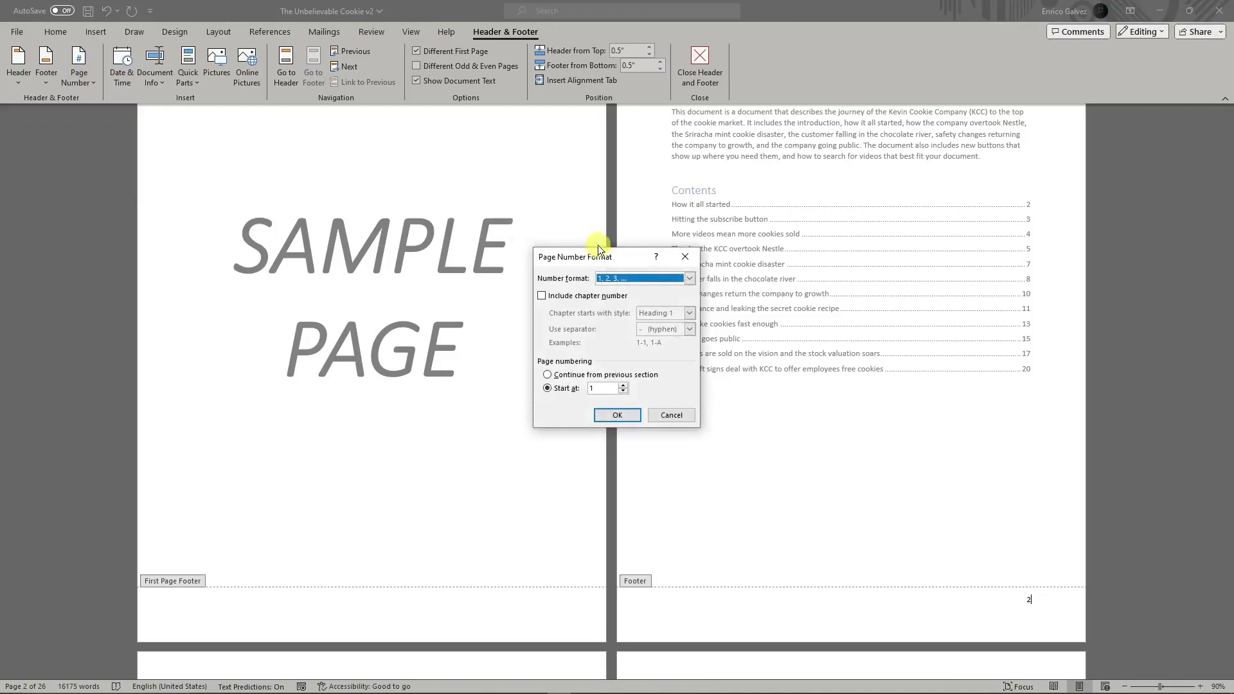
pyautogui.doubleClick(592, 388)
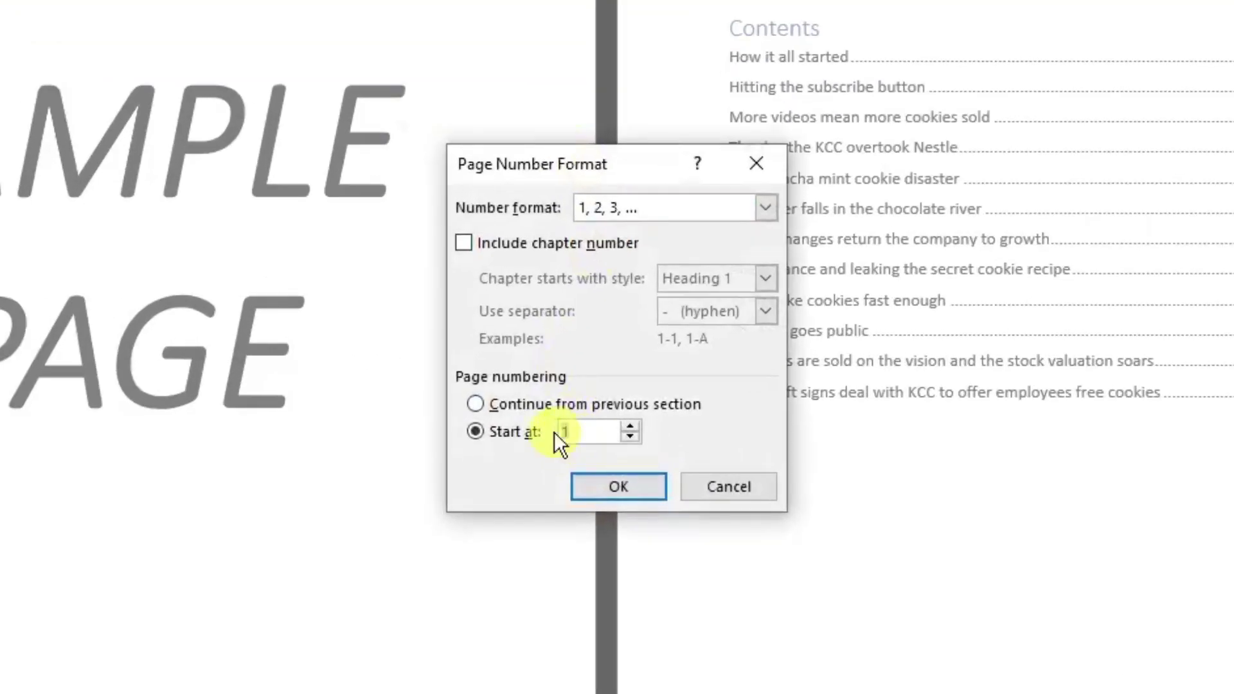
pyautogui.write('0')
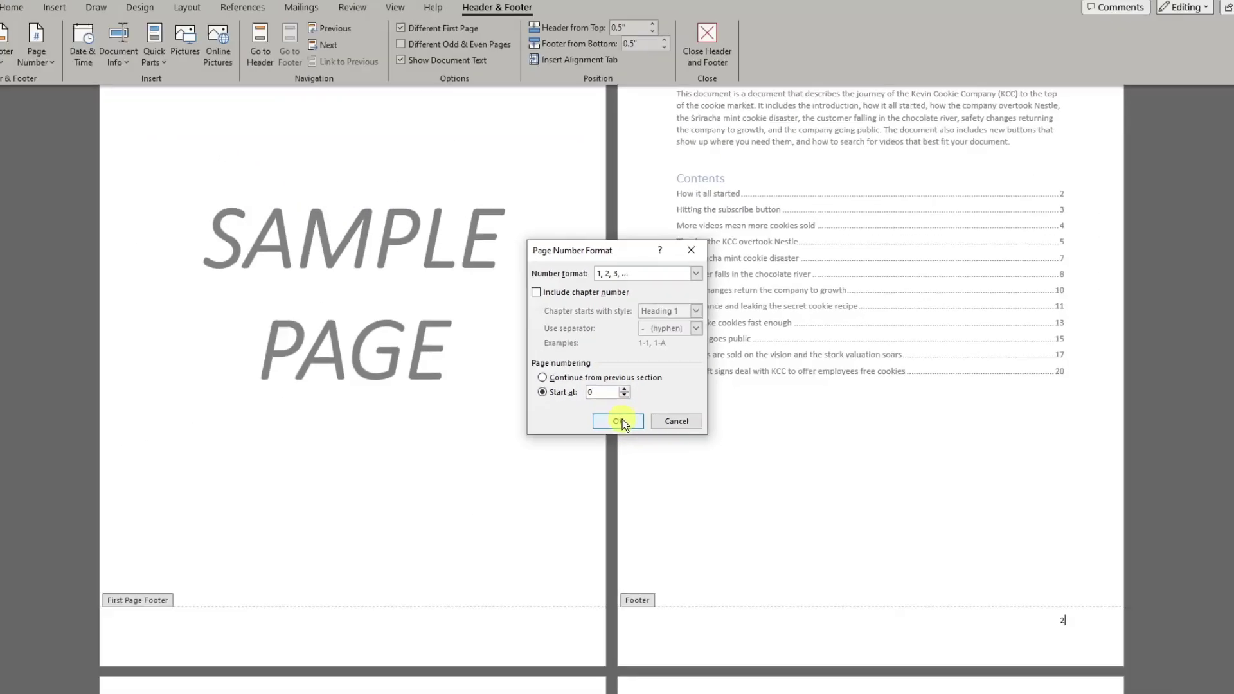
pyautogui.click(628, 487)
pyautogui.click(618, 415)
# Check the footer page numbers on the second page and the pages that follow it
pyautogui.scroll(-2, 828, 519)
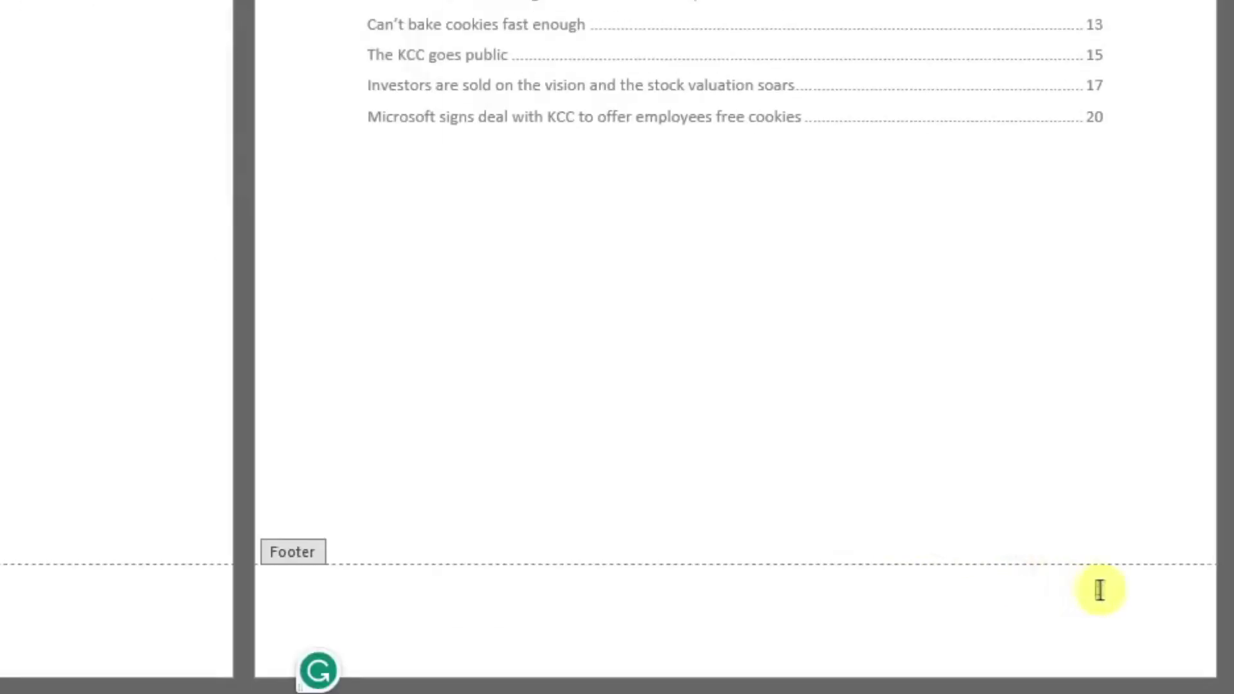
pyautogui.doubleClick(1101, 590)
pyautogui.click(1051, 607)
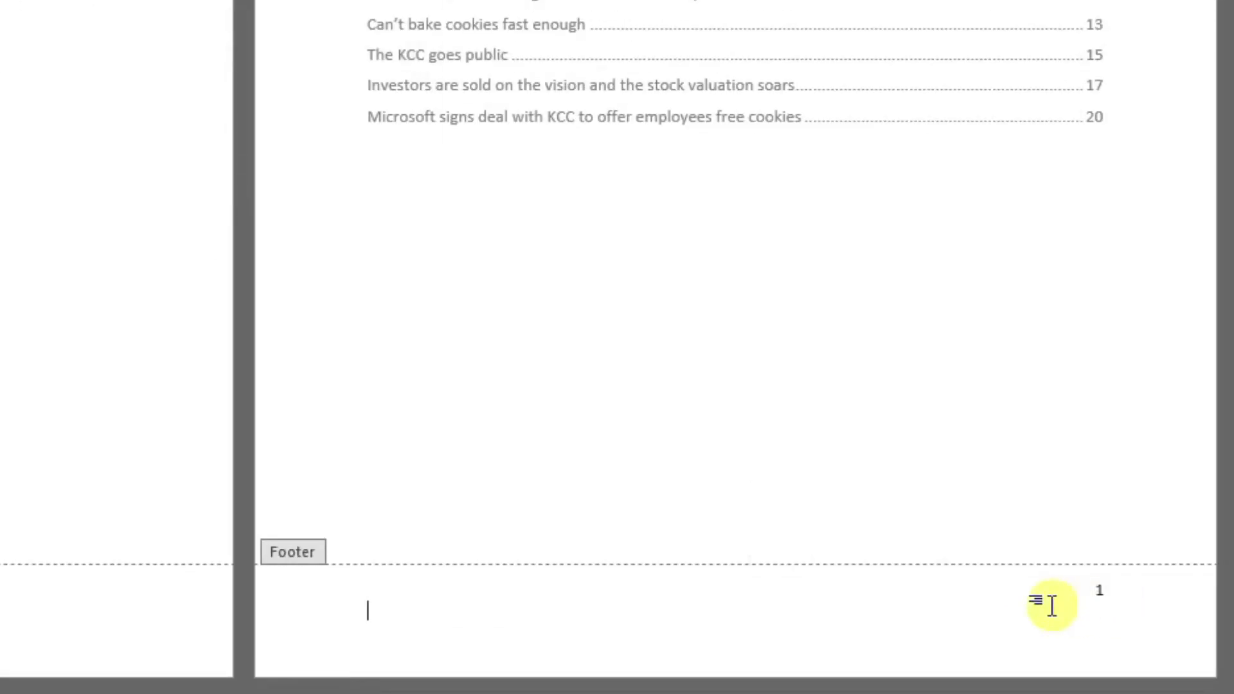
pyautogui.scroll(3, 970, 478)
pyautogui.scroll(-3, 508, 148)
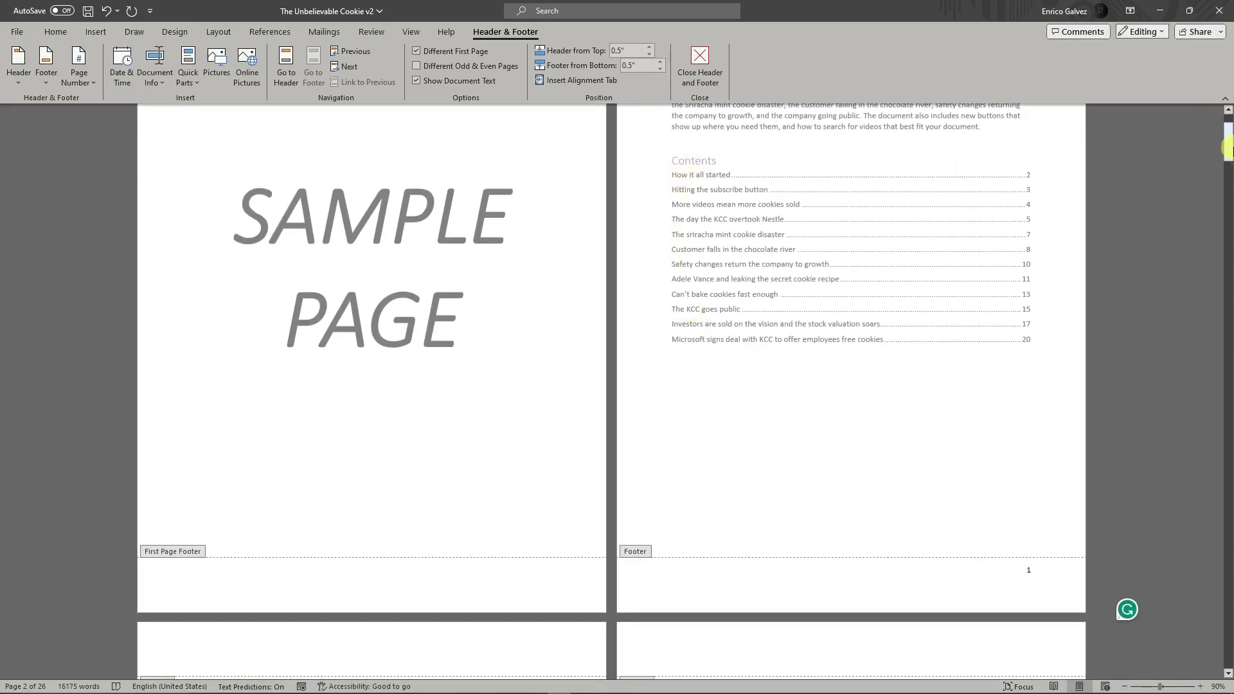
pyautogui.moveTo(1228, 143); pyautogui.dragTo(1229, 148)
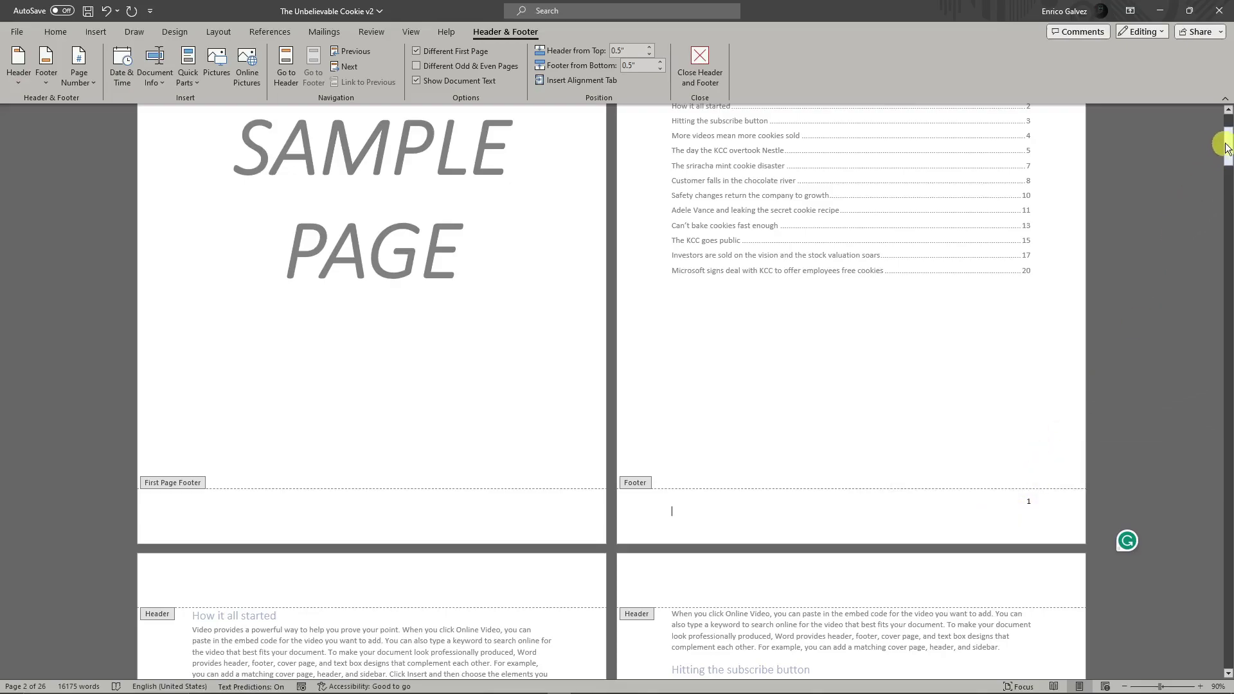
pyautogui.moveTo(1226, 147); pyautogui.dragTo(1228, 194)
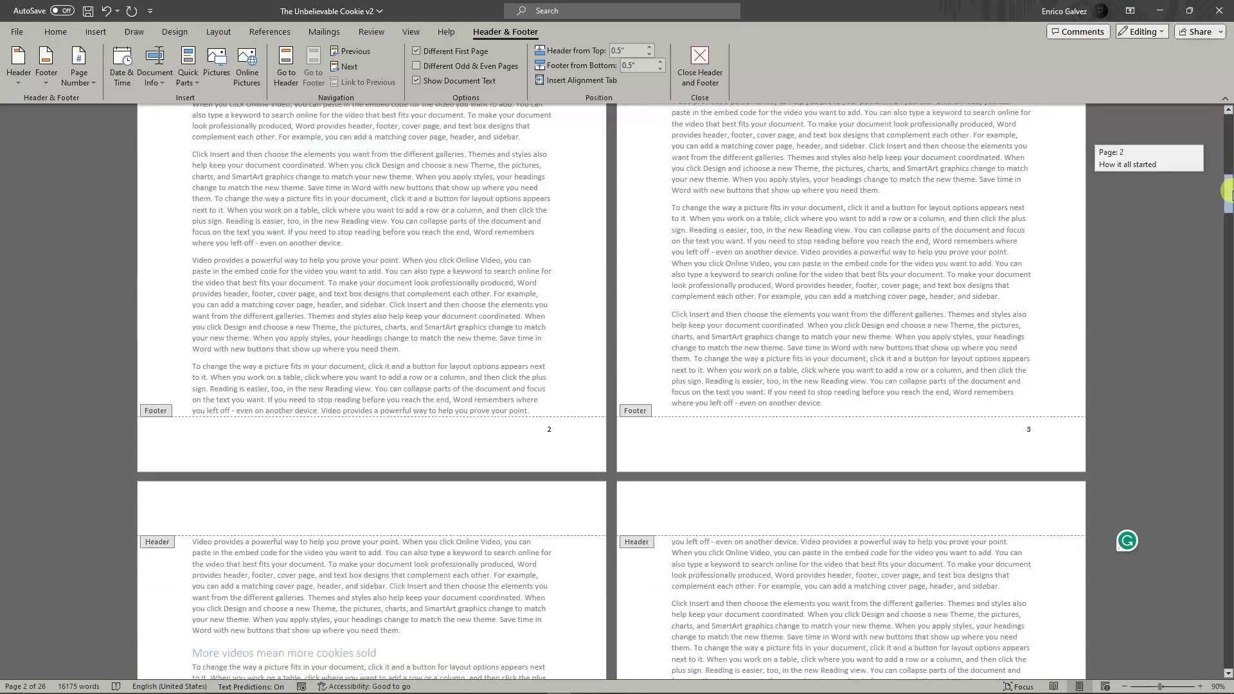
pyautogui.click(549, 430)
pyautogui.doubleClick(548, 429)
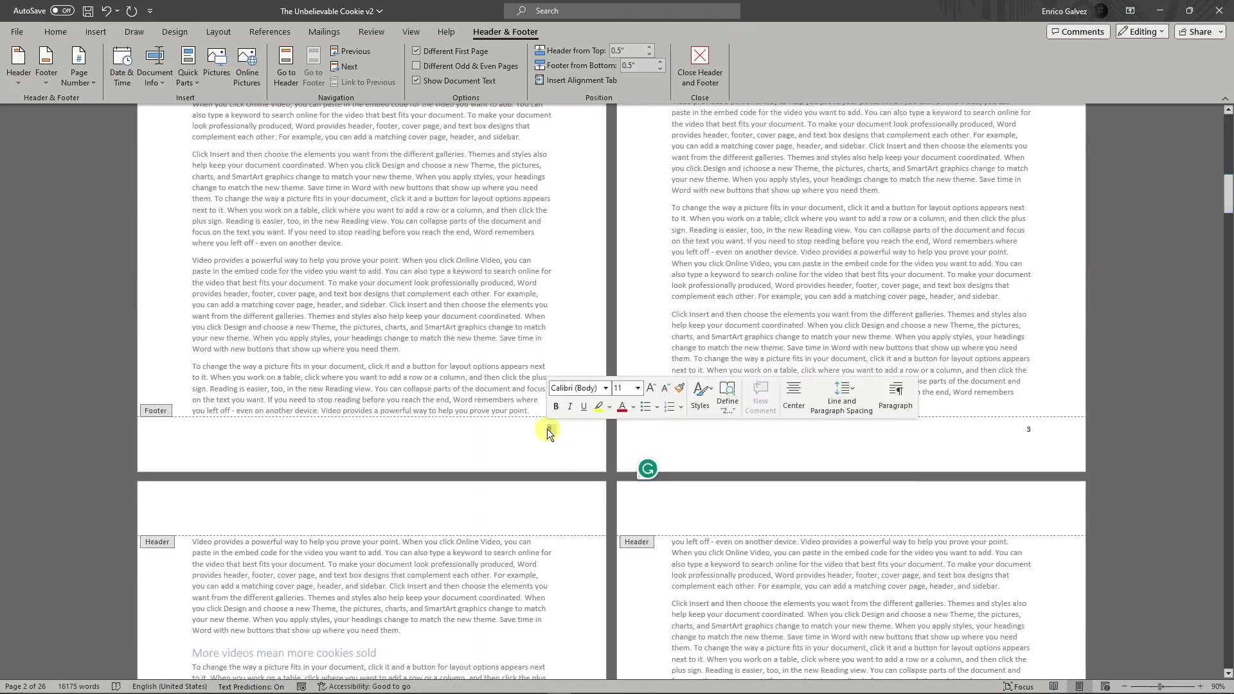
pyautogui.moveTo(1228, 203); pyautogui.dragTo(1211, 178)
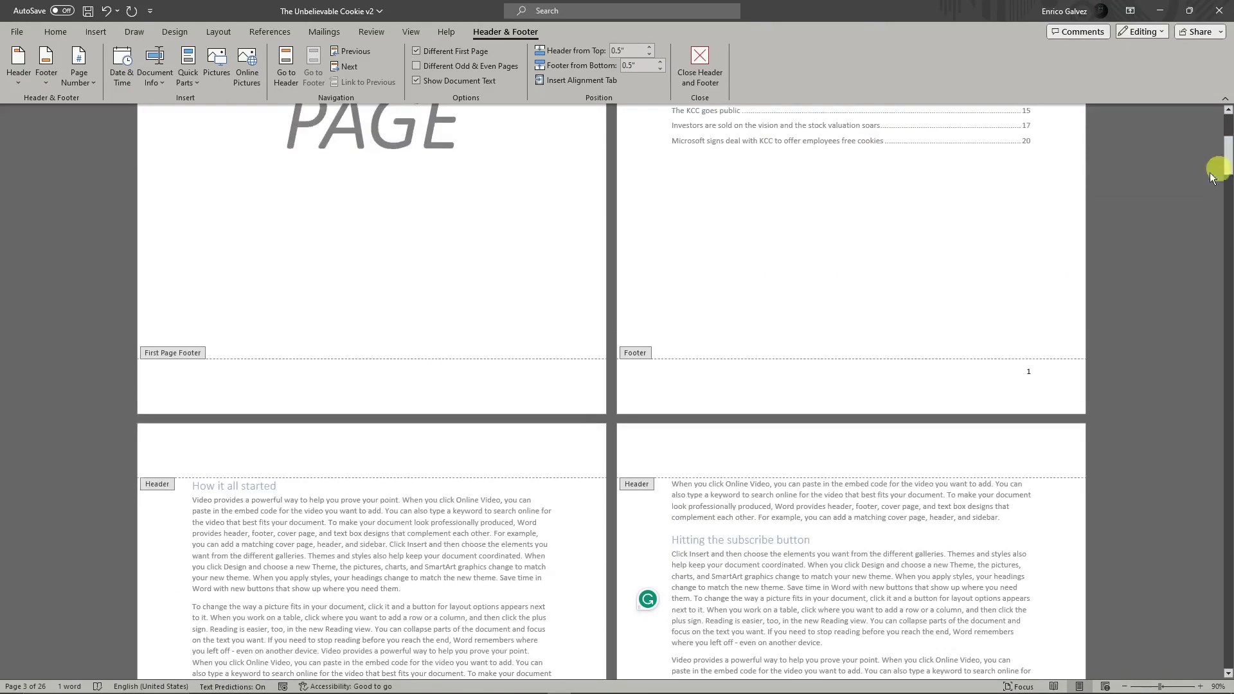
# Restore the page numbering to start at 1 and turn off the Different First Page option
pyautogui.click(86, 79)
pyautogui.click(83, 79)
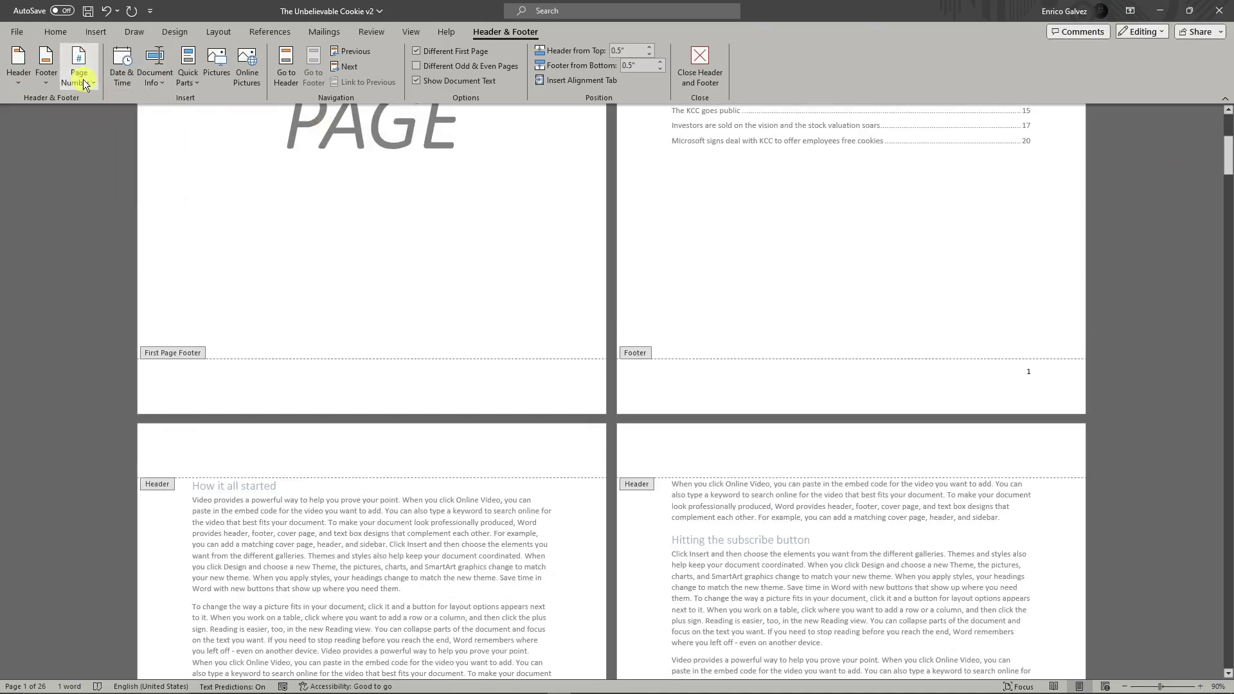
pyautogui.click(83, 79)
pyautogui.click(125, 173)
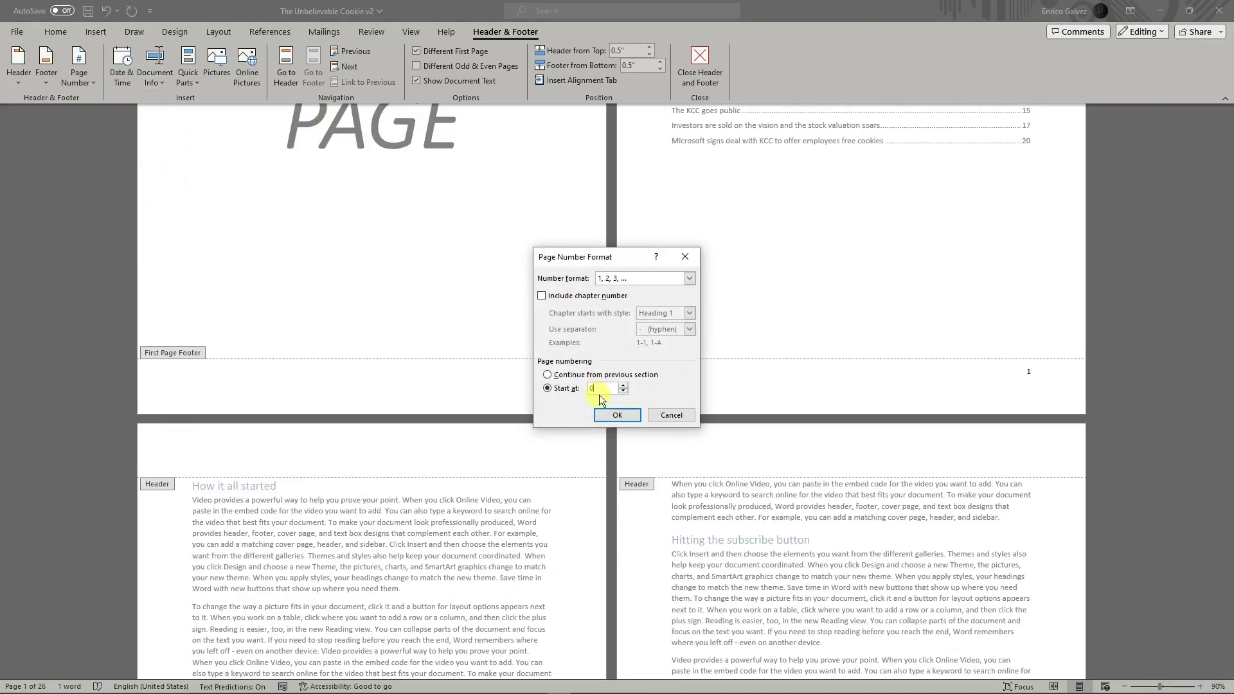
pyautogui.click(616, 416)
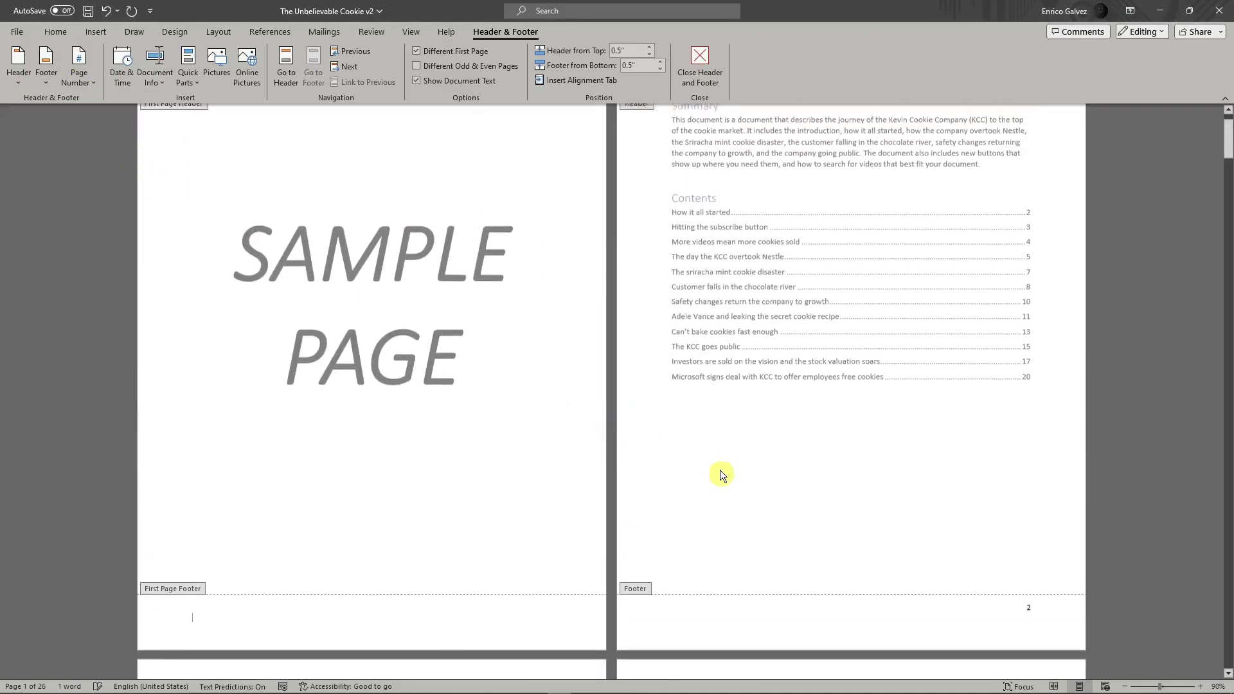
pyautogui.click(417, 51)
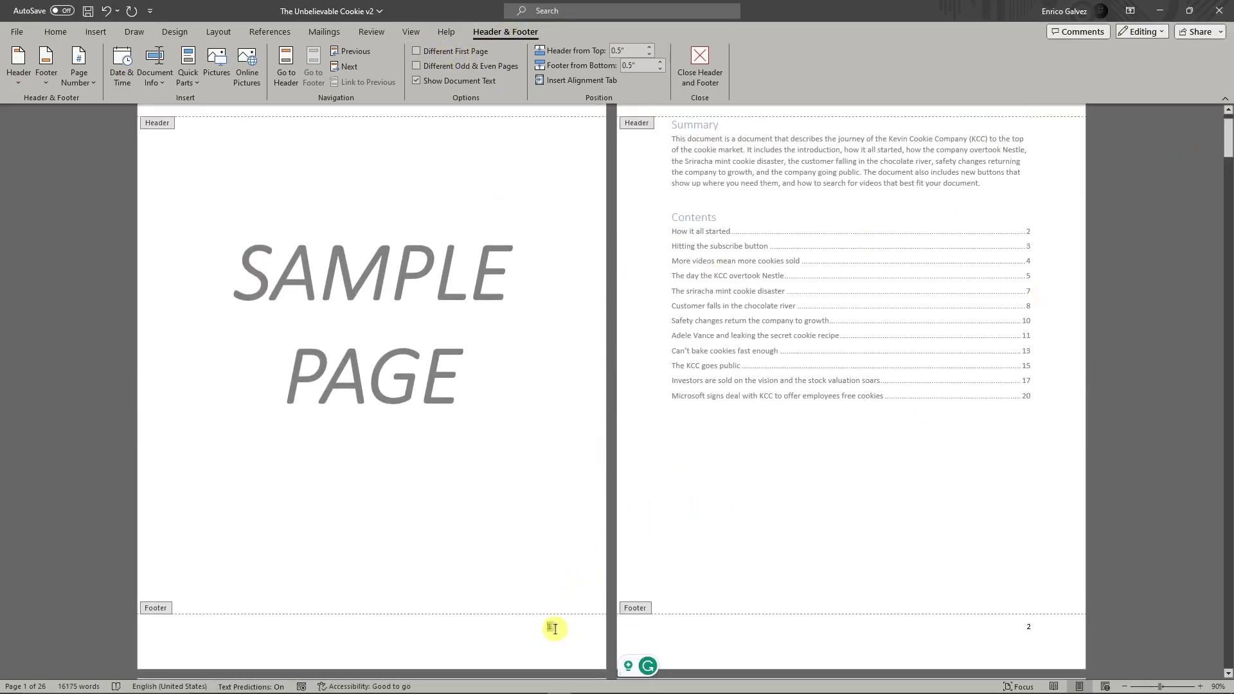
pyautogui.doubleClick(463, 569)
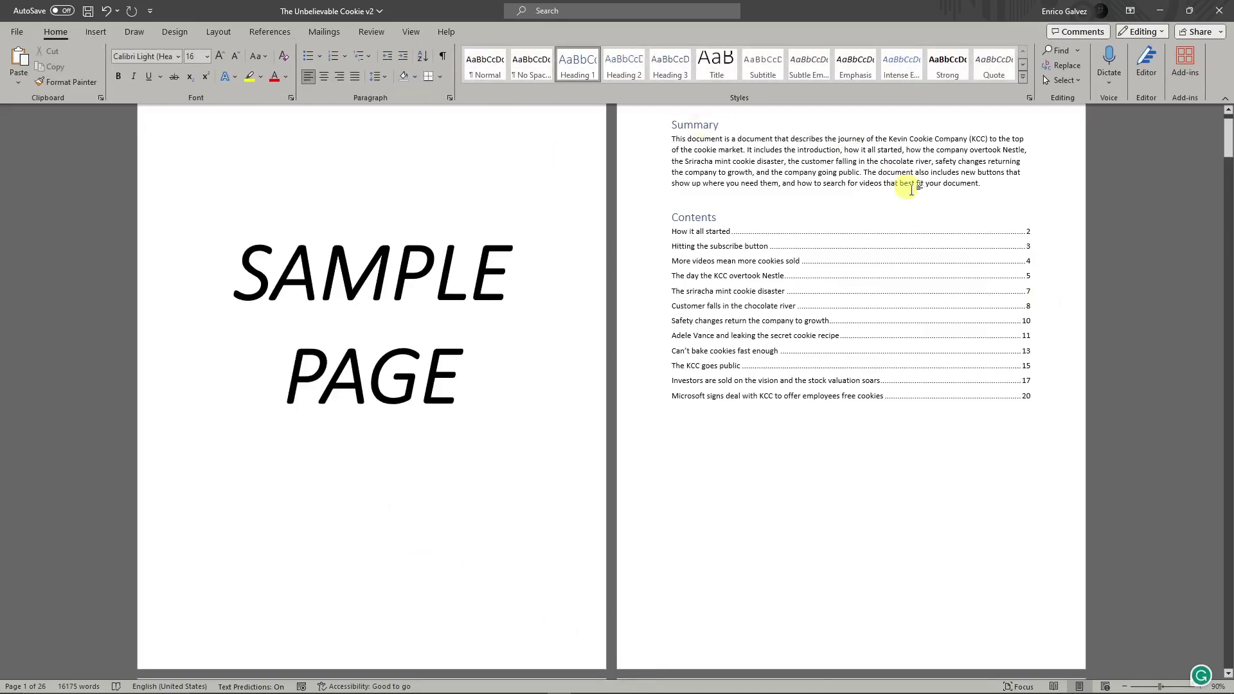
# Show the paragraph marks and hidden formatting symbols in the document
pyautogui.keyDown('ctrl'); pyautogui.scroll(-2, 1108, 258); pyautogui.keyUp('ctrl')
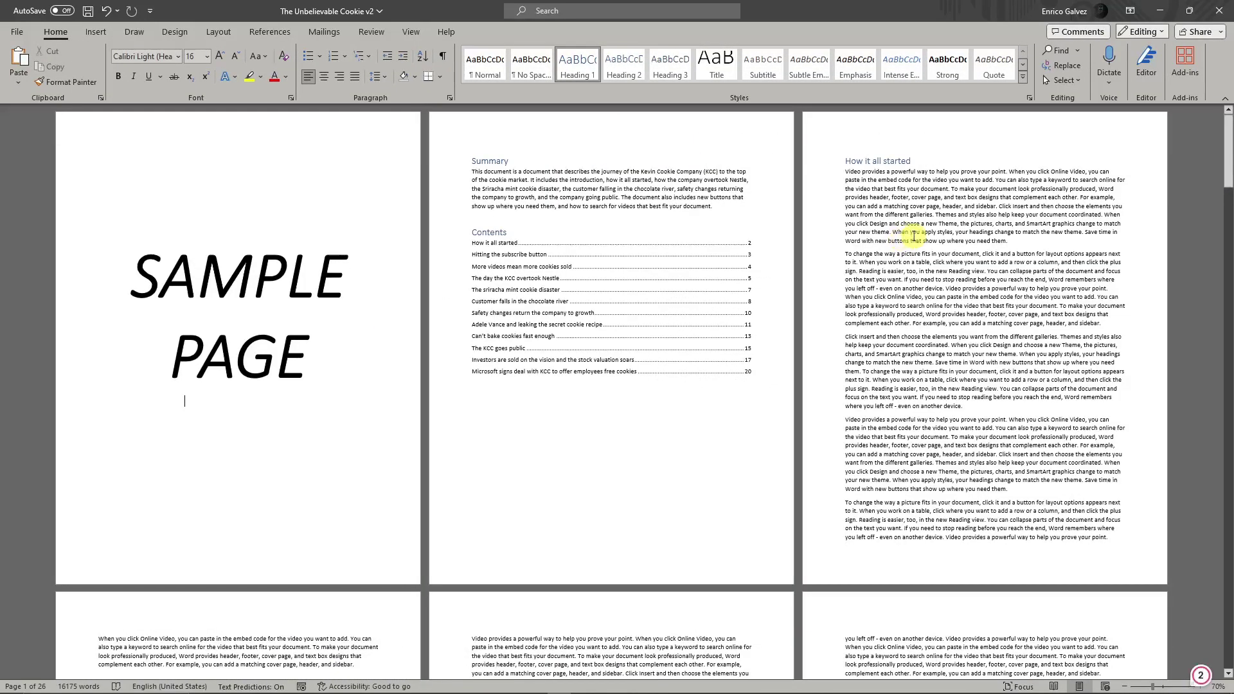
pyautogui.keyDown('ctrl'); pyautogui.scroll(2, 722, 266); pyautogui.keyUp('ctrl')
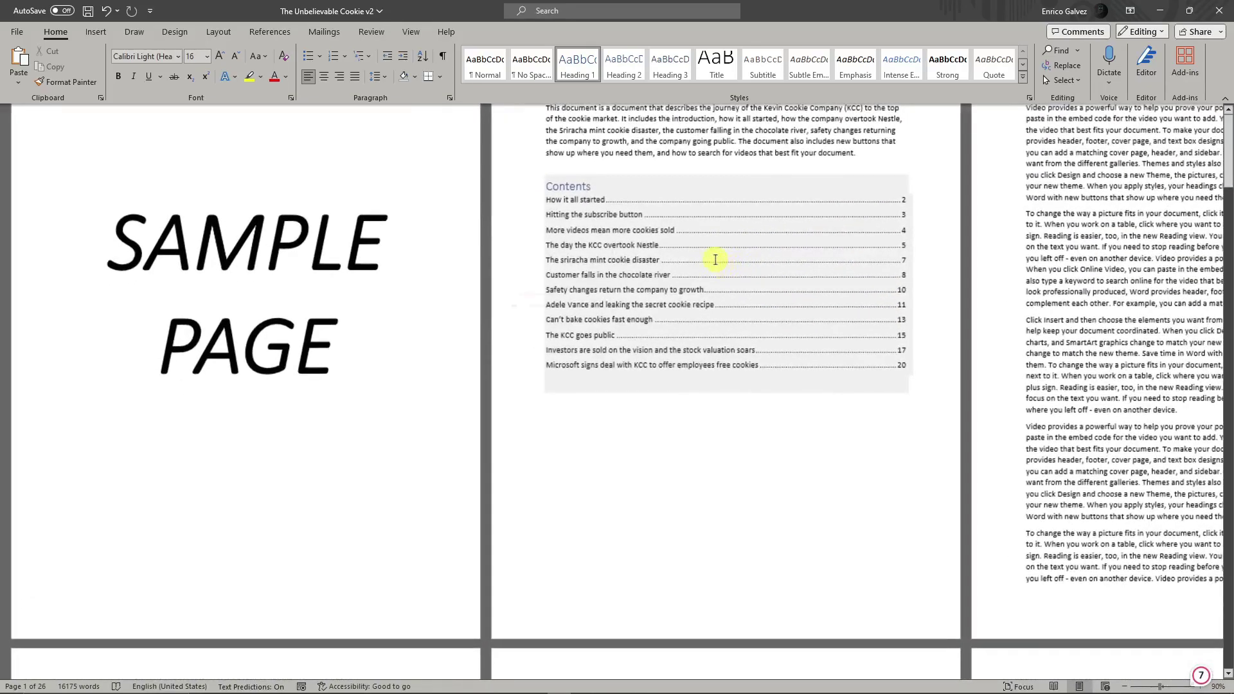
pyautogui.keyDown('ctrl'); pyautogui.scroll(-2, 653, 275); pyautogui.keyUp('ctrl')
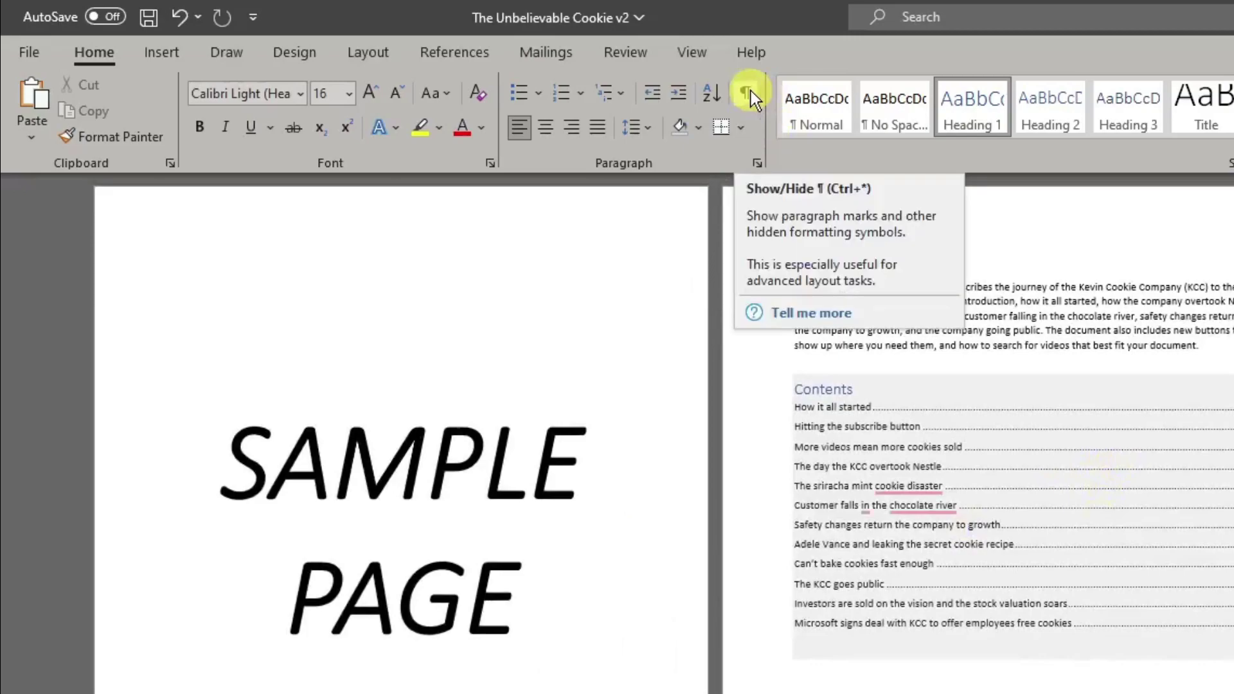
pyautogui.click(546, 495)
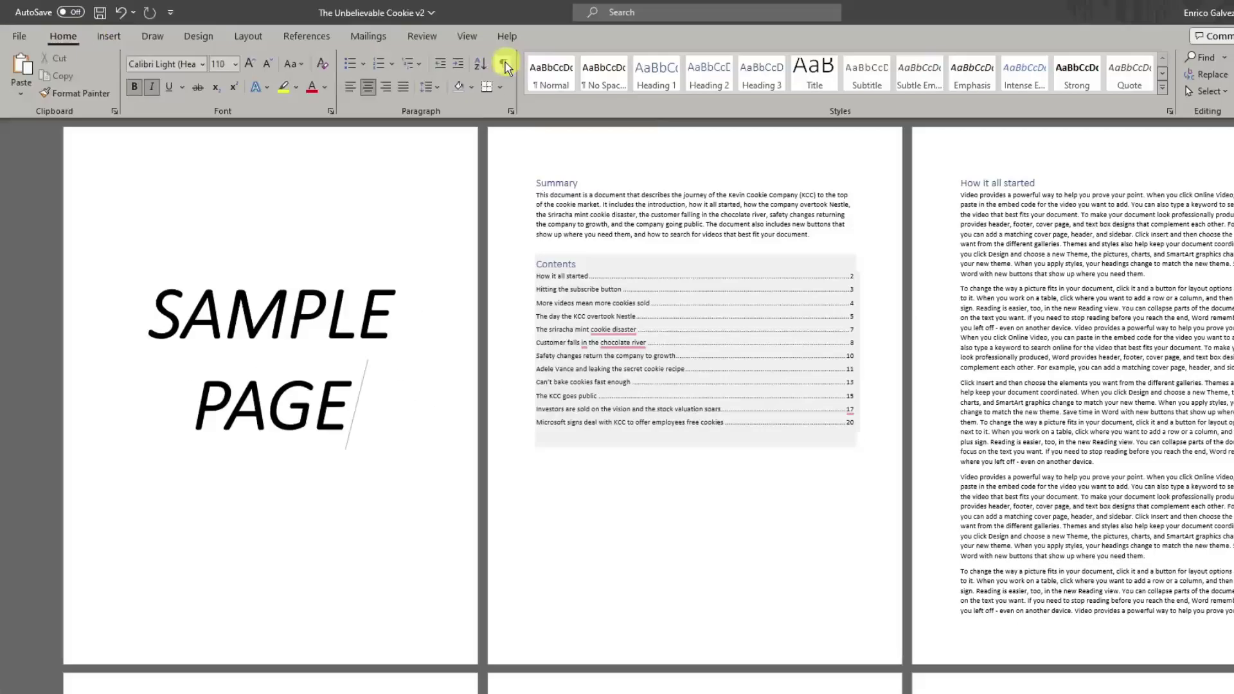
pyautogui.click(743, 92)
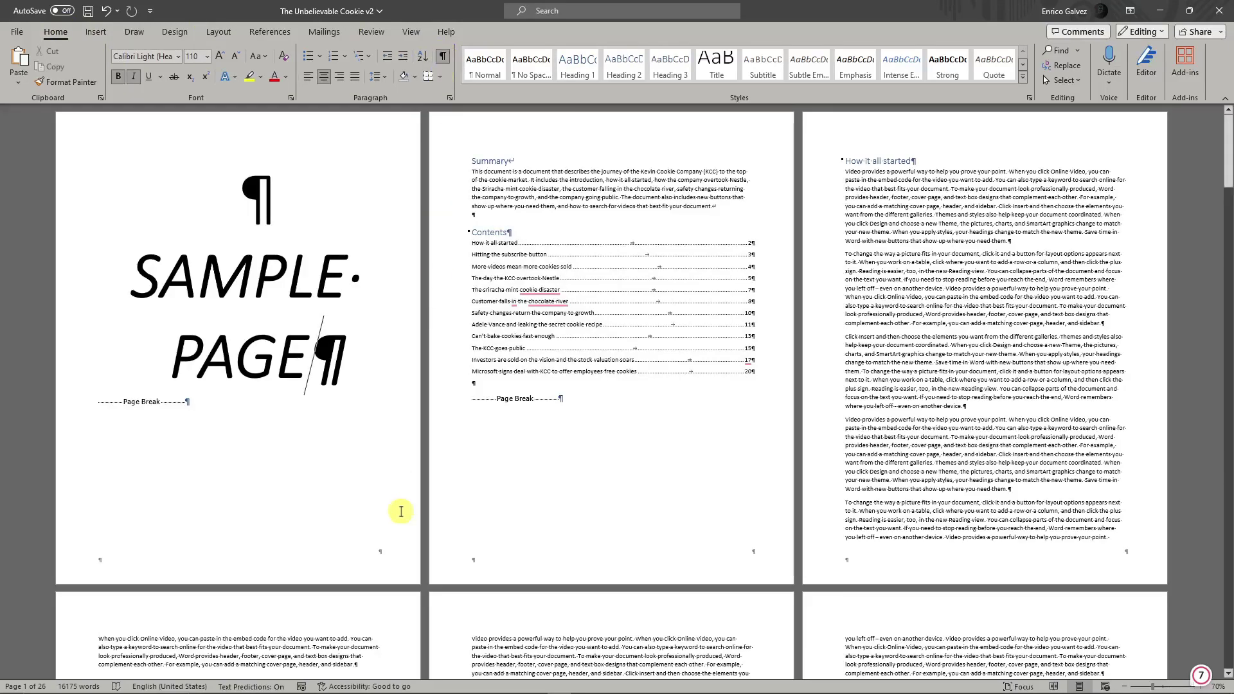
# Delete the page break below the table of contents and place the cursor on the empty line above "How it all started"
pyautogui.scroll(-2, 408, 512)
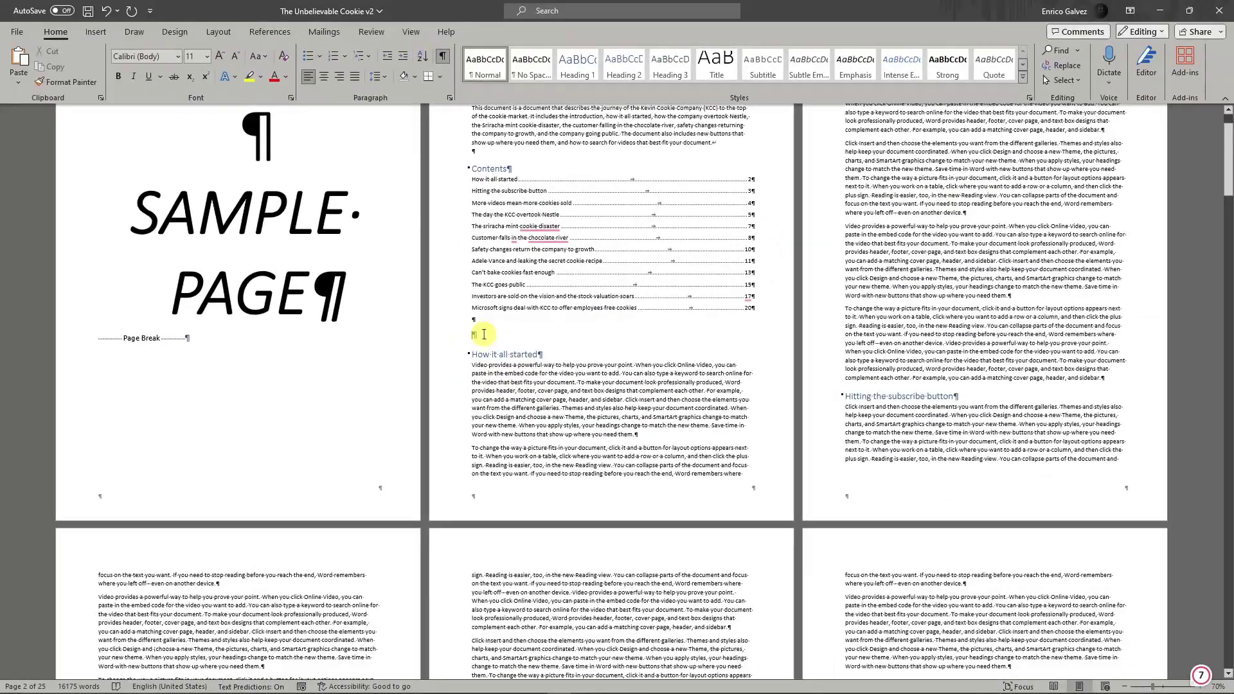
pyautogui.click(477, 334)
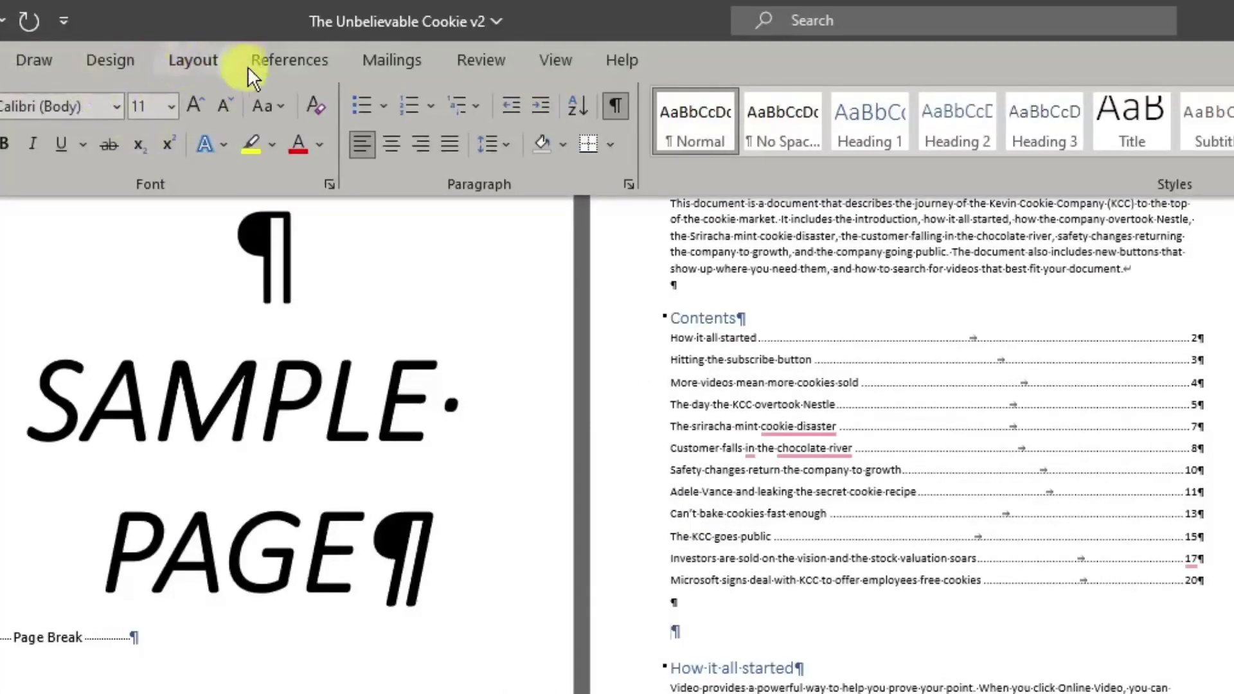
# Insert a Next Page section break between the table of contents and the "How it all started" heading
pyautogui.click(192, 60)
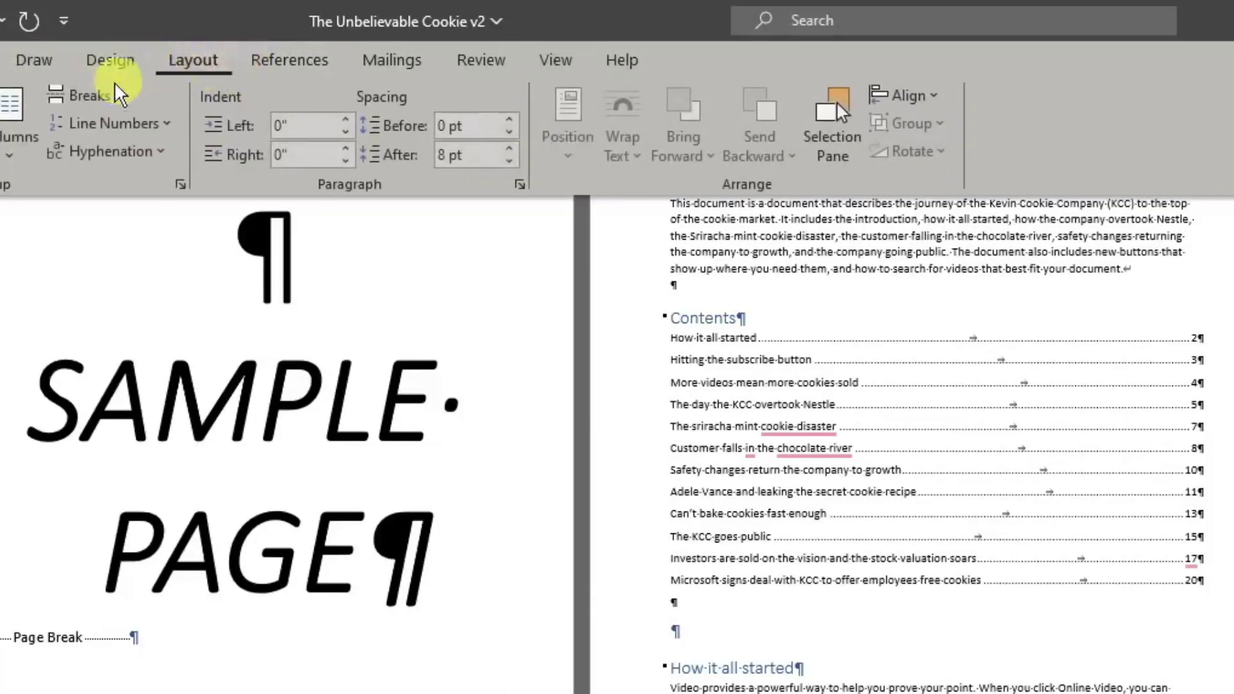
pyautogui.click(95, 97)
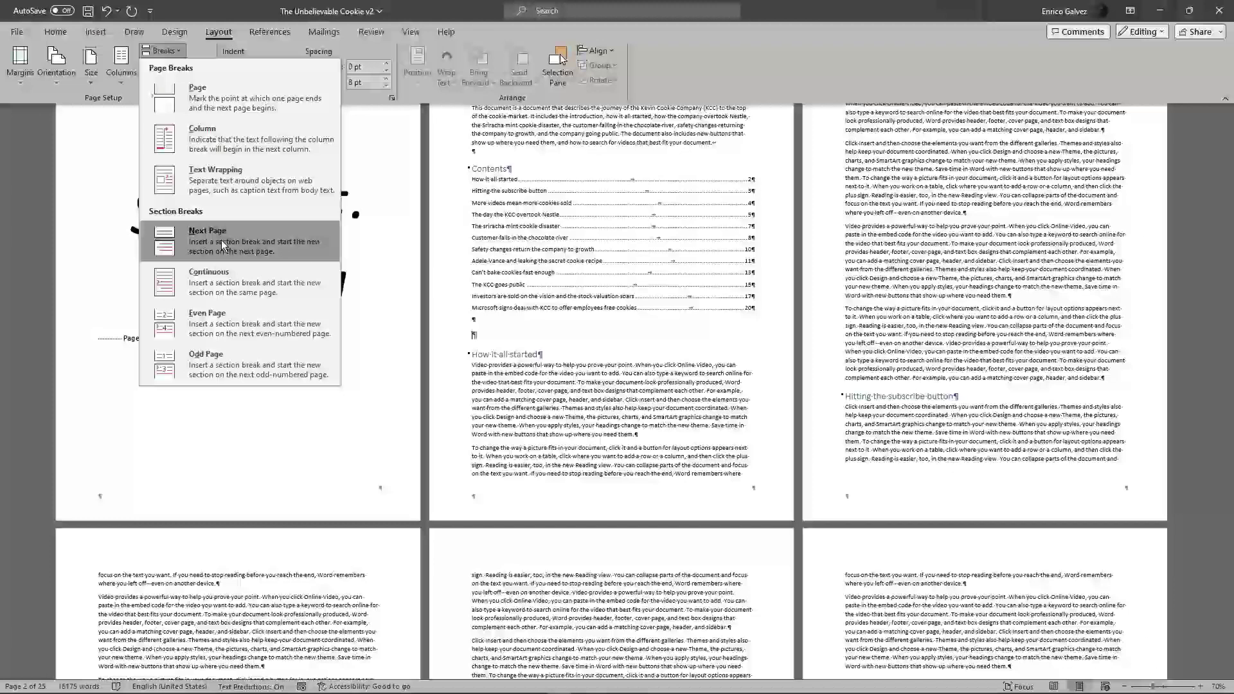
pyautogui.click(172, 443)
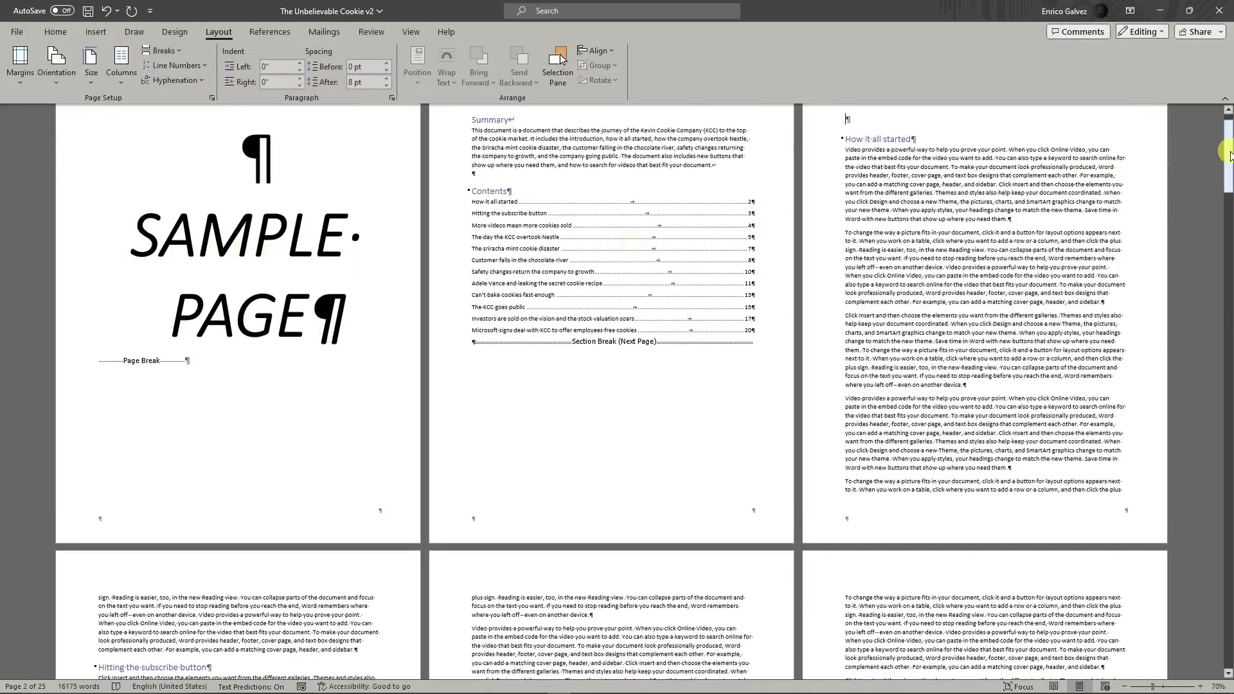
pyautogui.moveTo(1229, 151); pyautogui.dragTo(1228, 137)
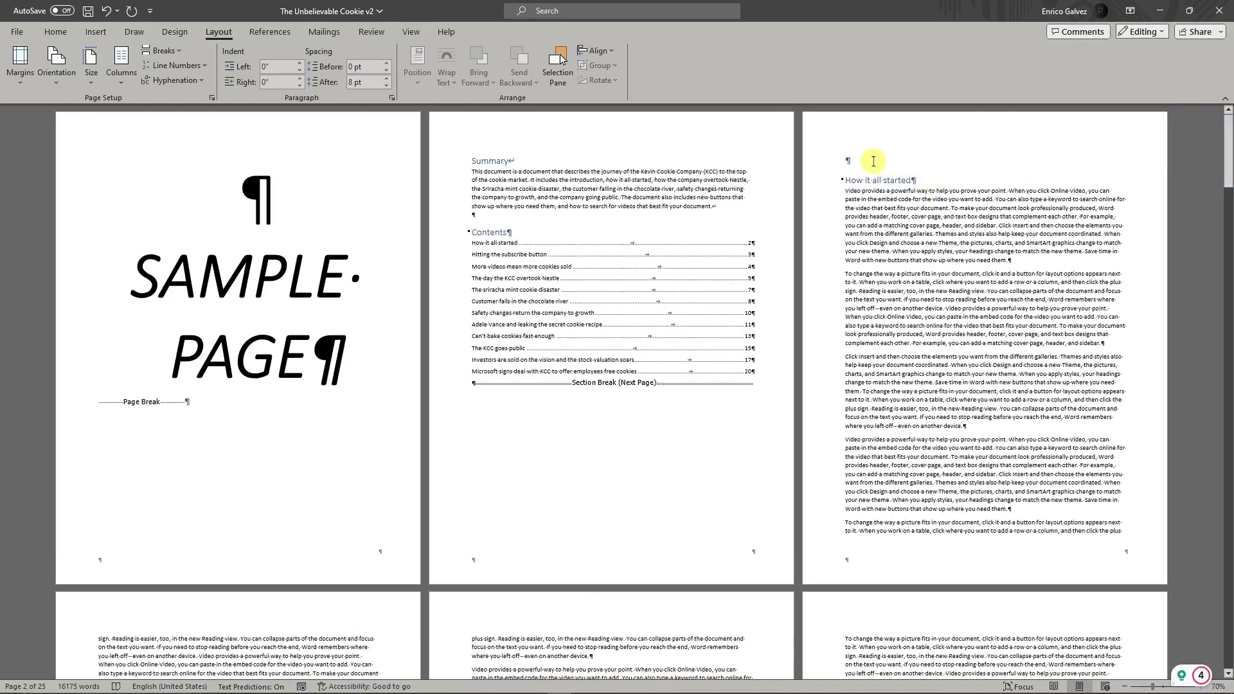
# Delete the empty paragraph above the "How it all started" heading on the third page
pyautogui.press('BackSpace')
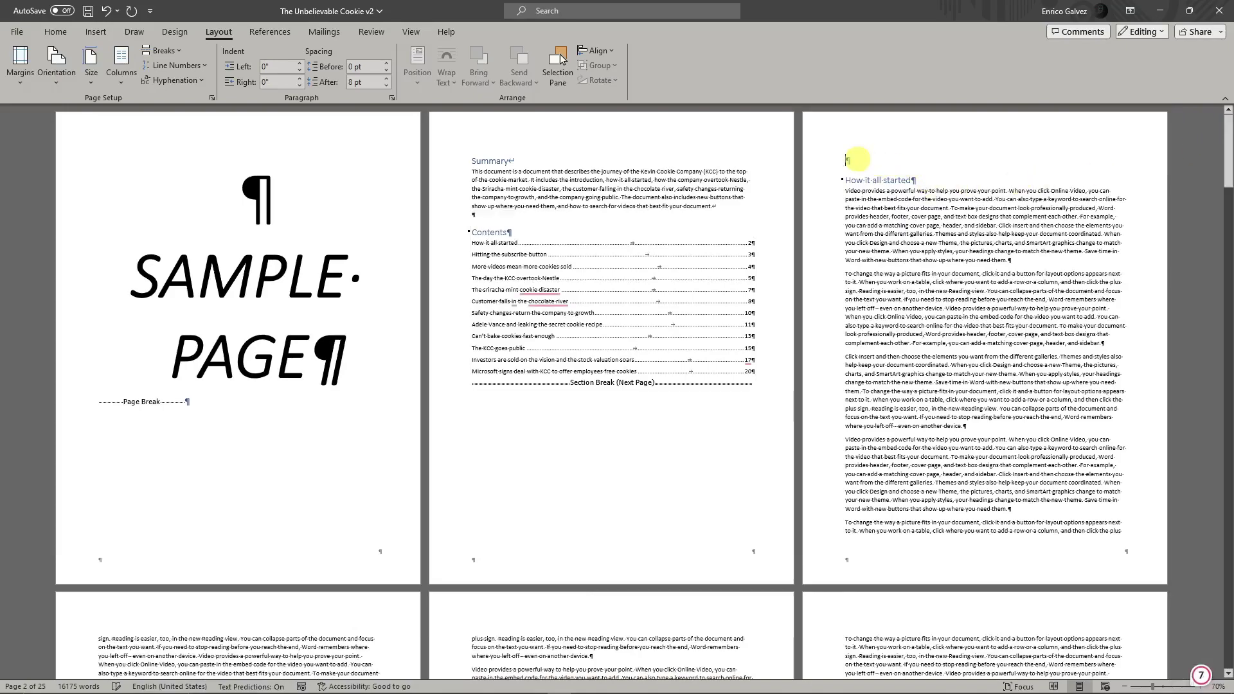
pyautogui.press('Delete')
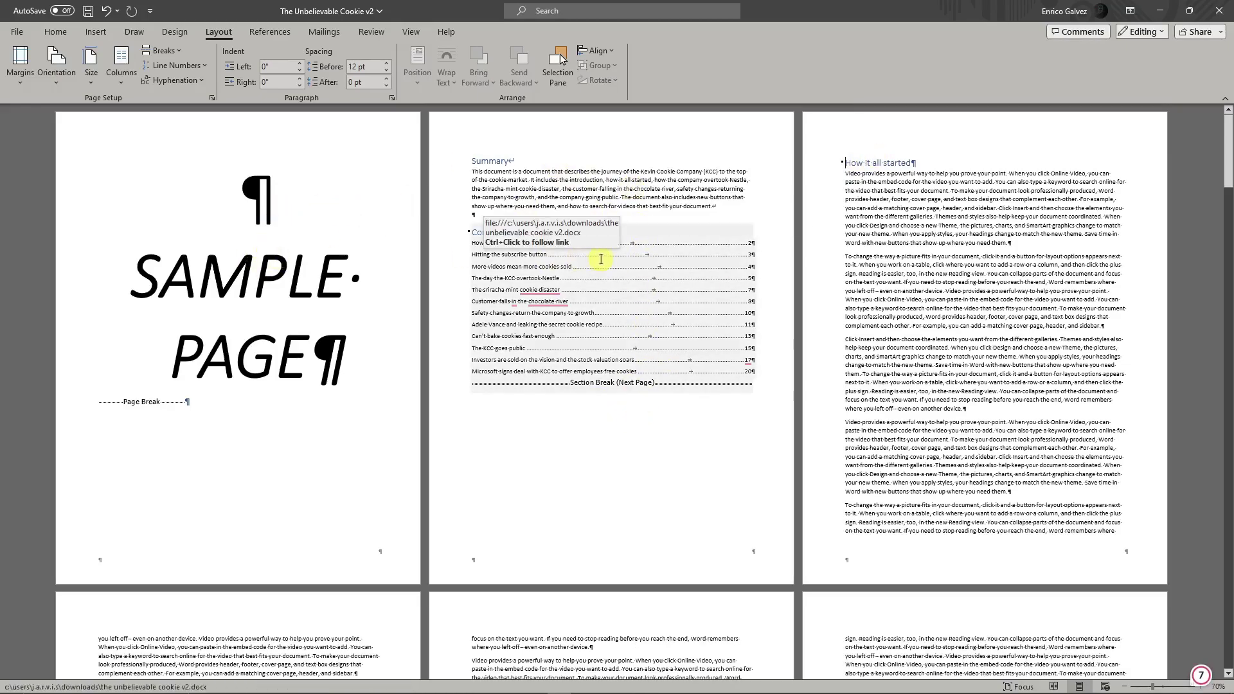
pyautogui.moveTo(1228, 149)
pyautogui.mouseDown()
pyautogui.moveTo(1229, 254)
pyautogui.moveTo(1229, 141)
pyautogui.mouseUp()
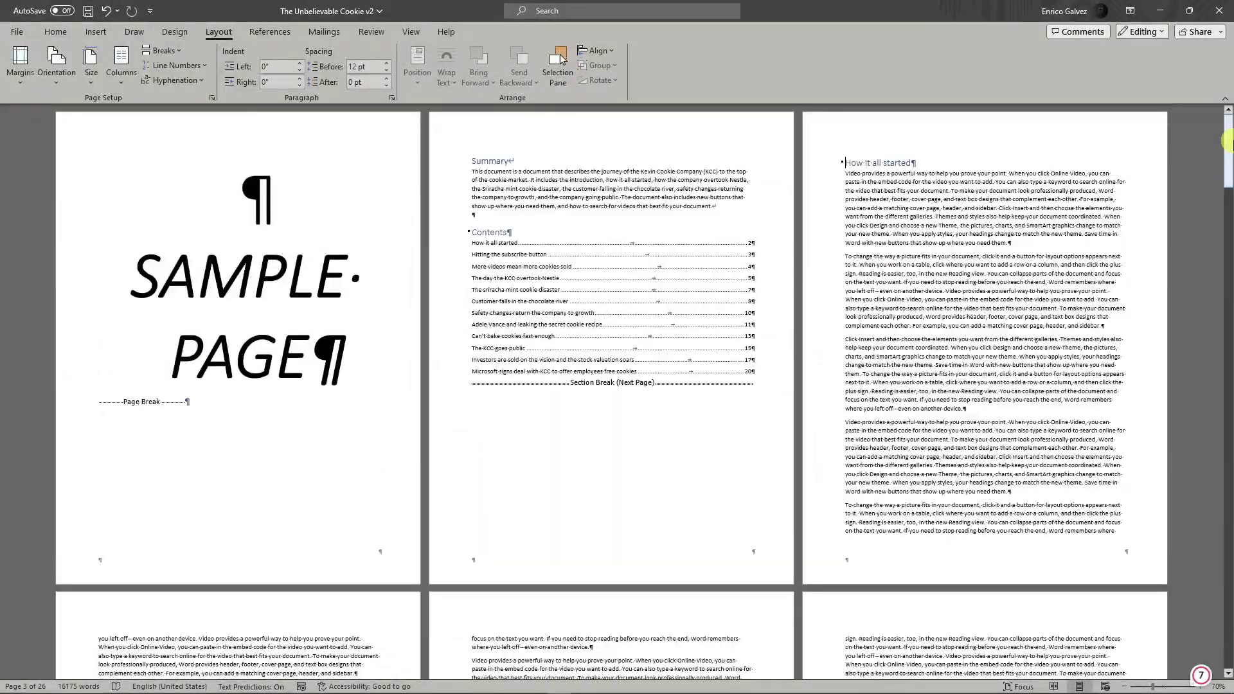
# Insert a plain right-aligned page number at the bottom of the page, starting from the "How it all started" page
pyautogui.keyDown('ctrl'); pyautogui.scroll(4, 1046, 393); pyautogui.keyUp('ctrl')
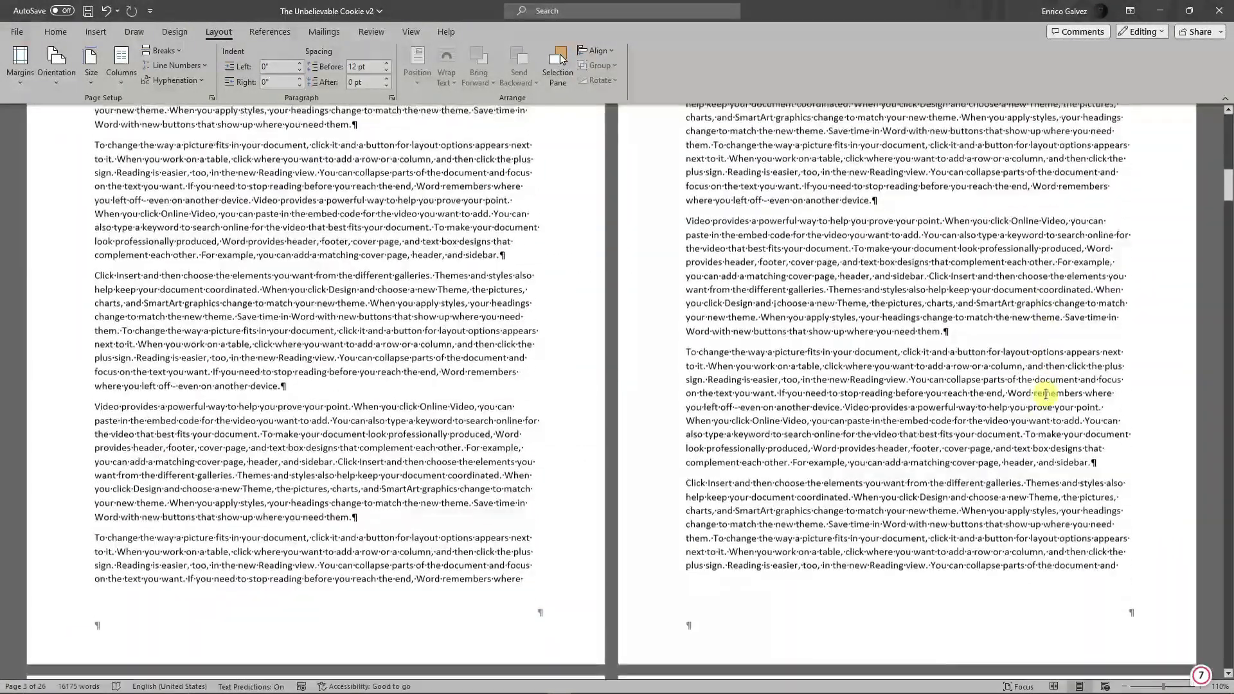
pyautogui.scroll(5, 1046, 393)
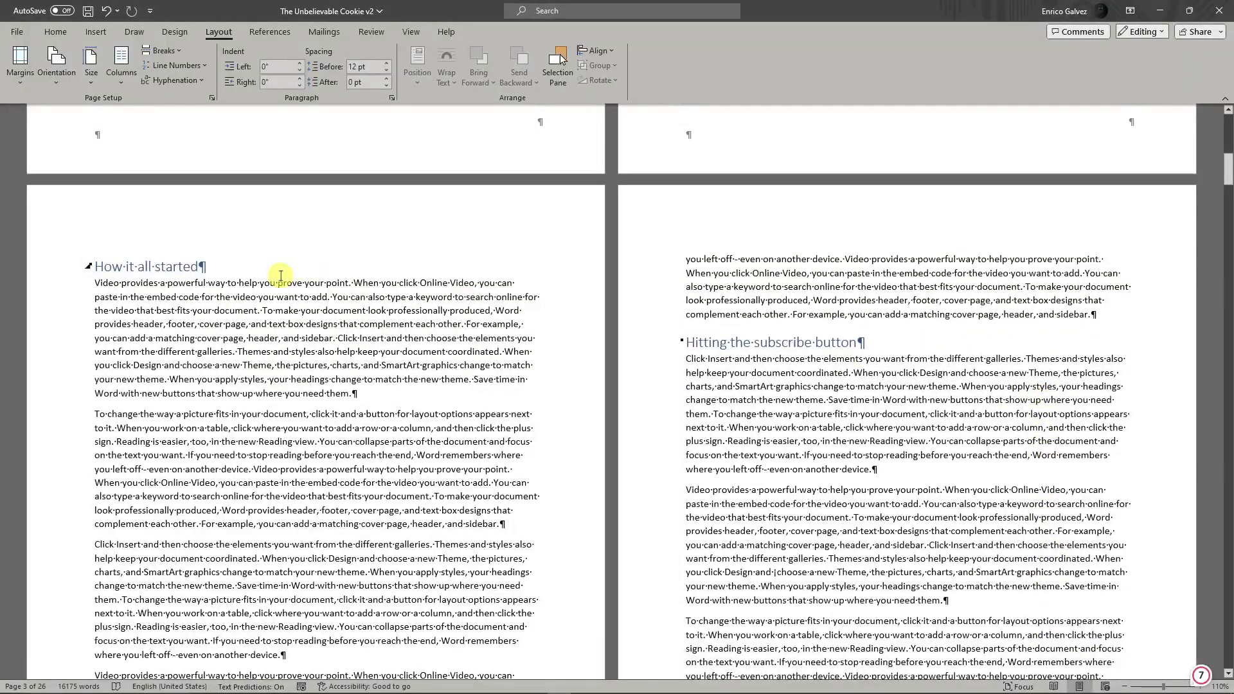
pyautogui.click(98, 34)
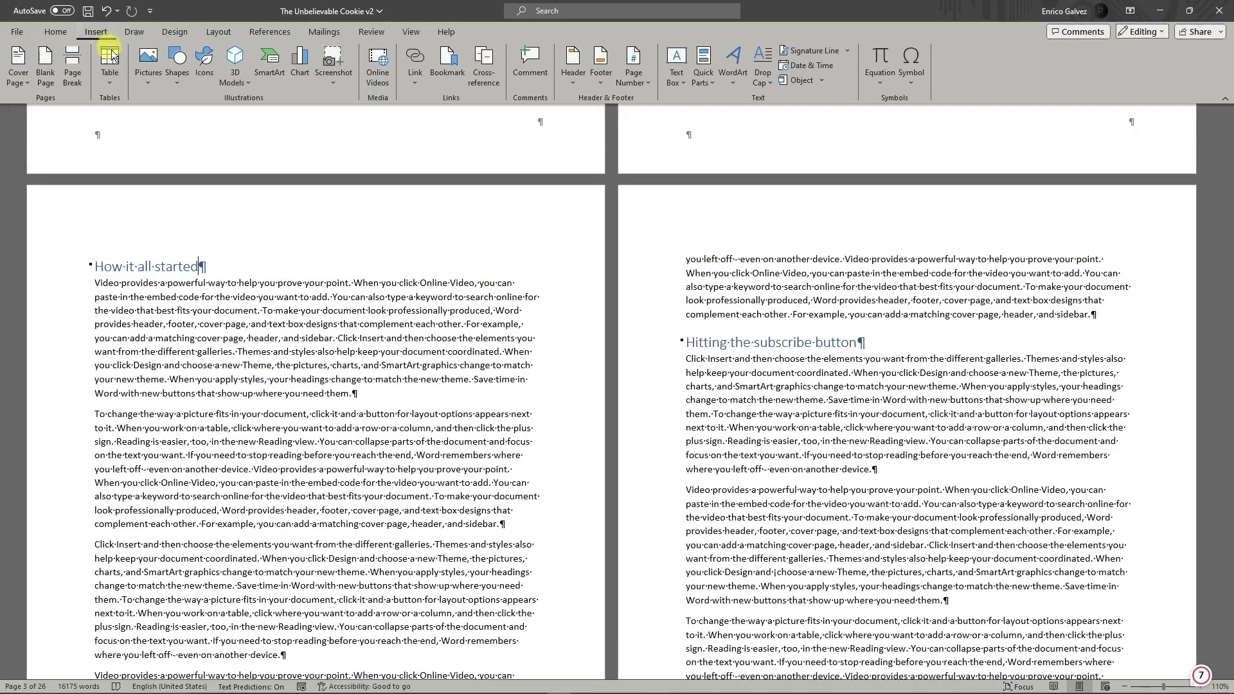
pyautogui.scroll(-1, 250, 200)
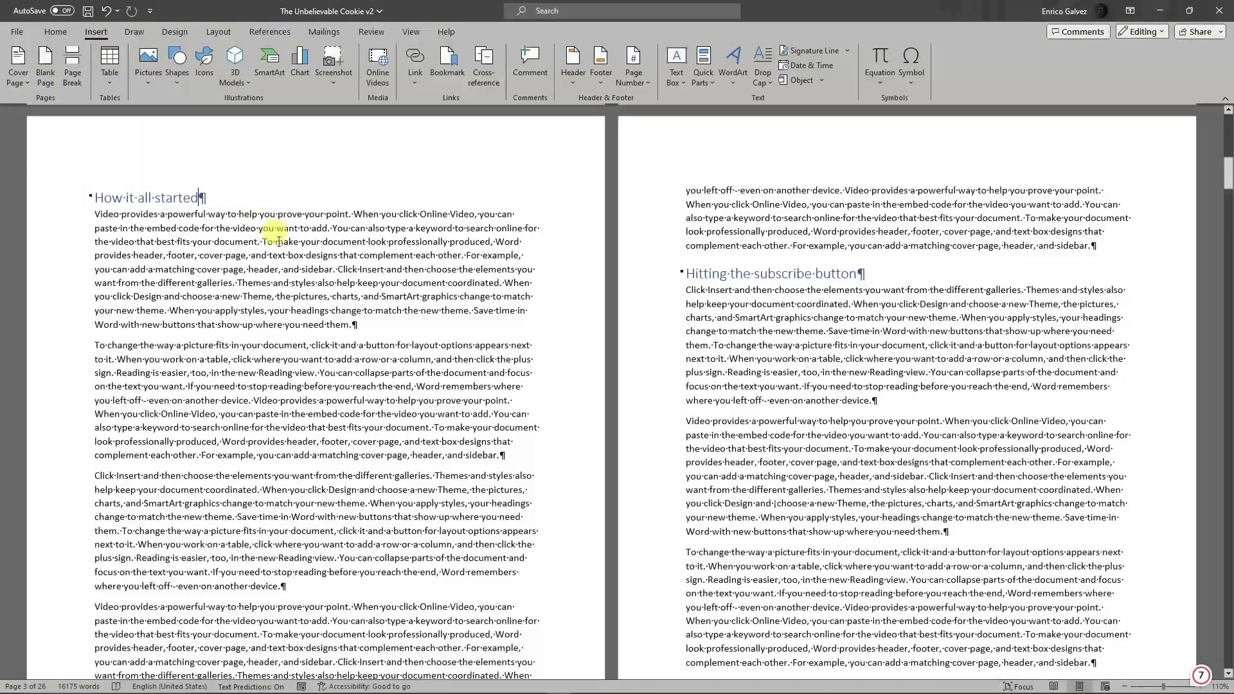
pyautogui.scroll(-2, 279, 242)
pyautogui.click(338, 432)
pyautogui.click(679, 58)
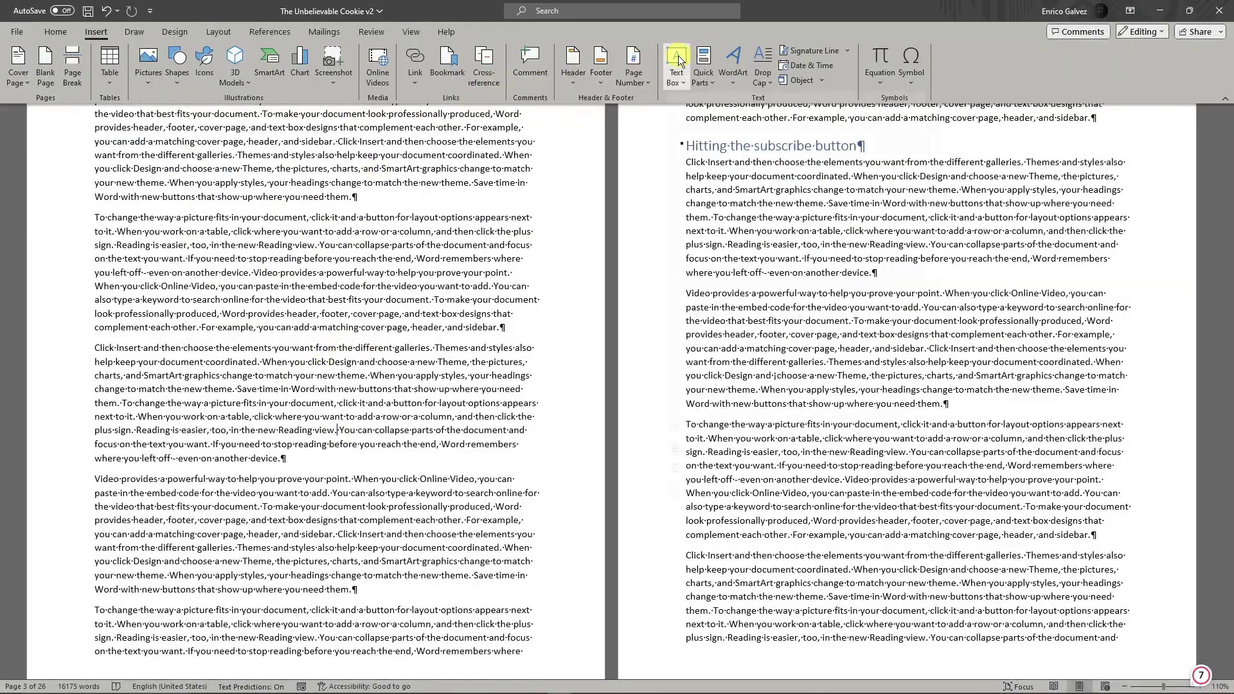
pyautogui.click(677, 56)
pyautogui.click(634, 64)
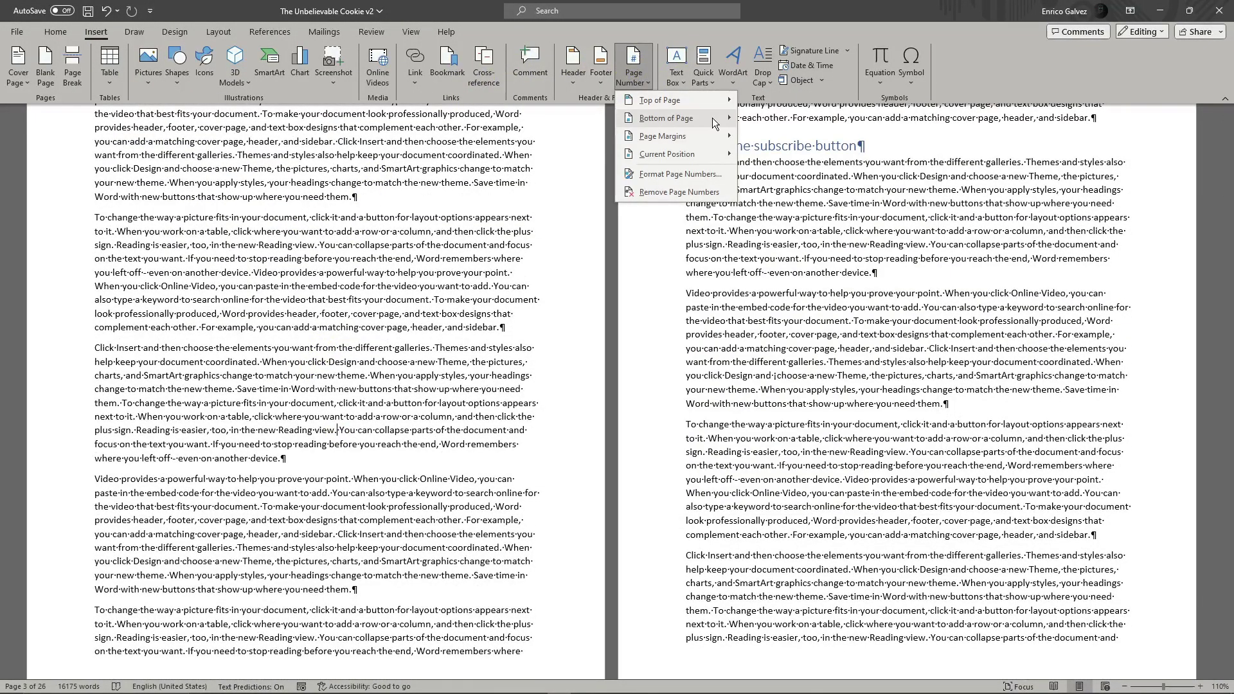
pyautogui.moveTo(714, 122)
pyautogui.click(850, 255)
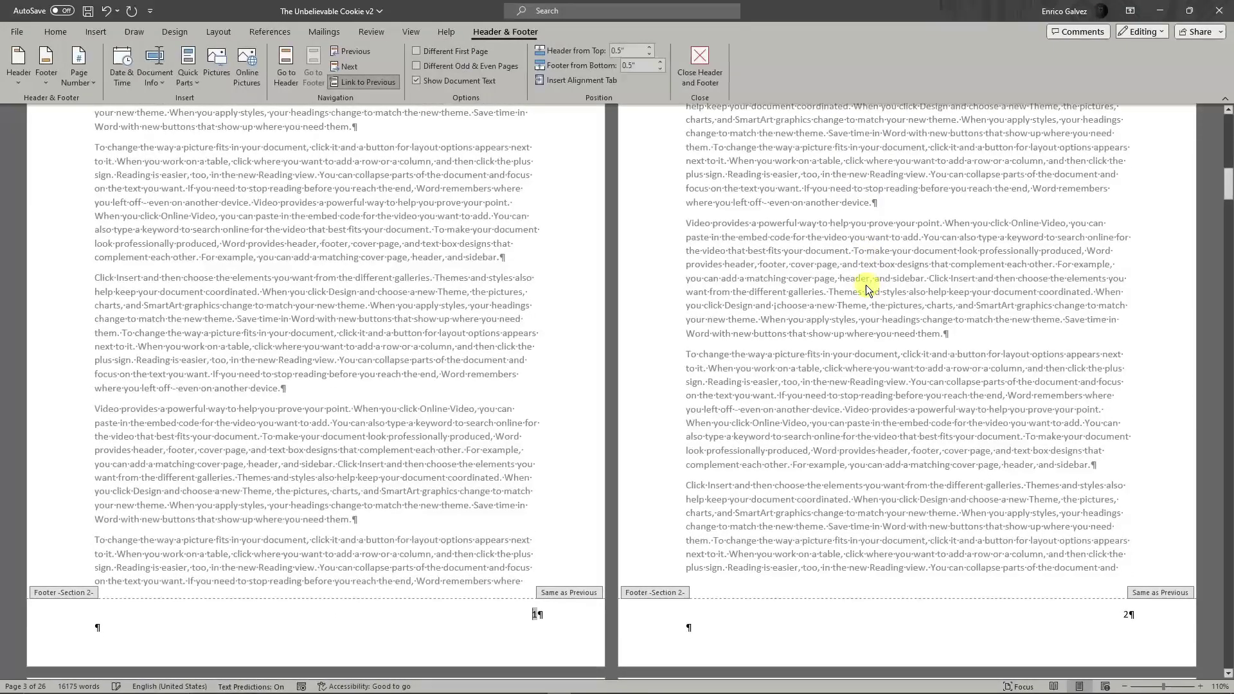
# Compare the footer page numbers and section labels on the section 2 pages with those on the first two pages
pyautogui.scroll(5, 631, 391)
pyautogui.scroll(-6, 434, 534)
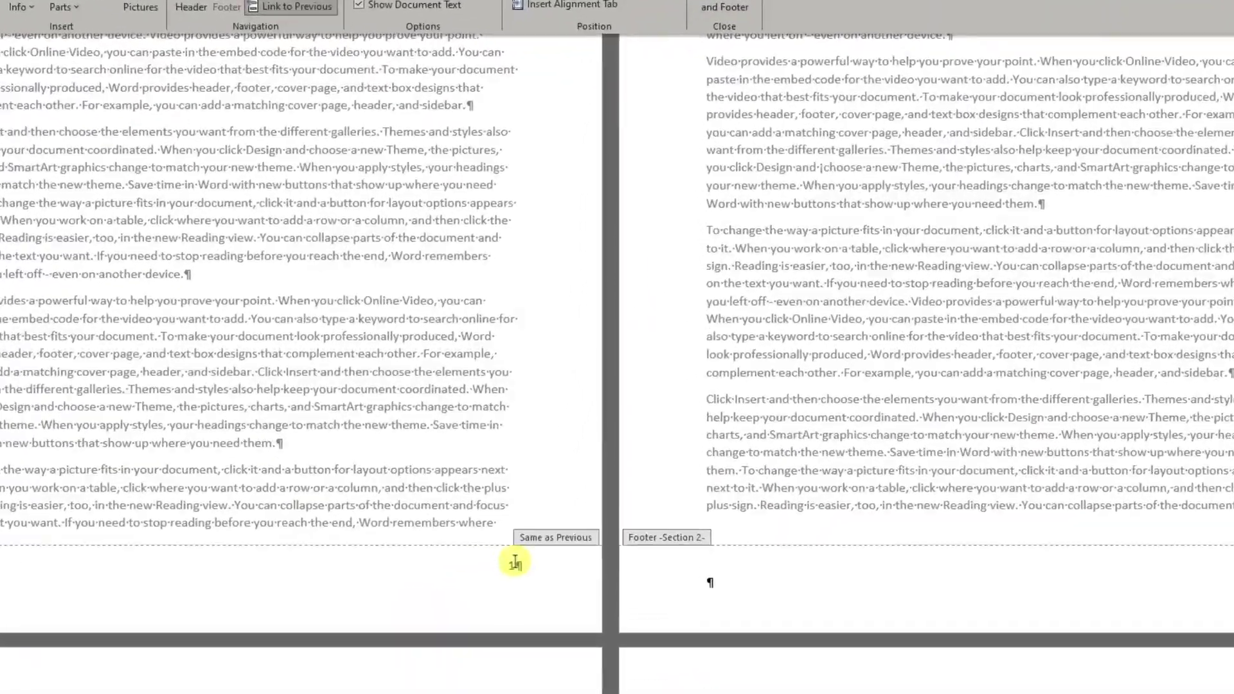
pyautogui.moveTo(544, 518); pyautogui.dragTo(532, 519)
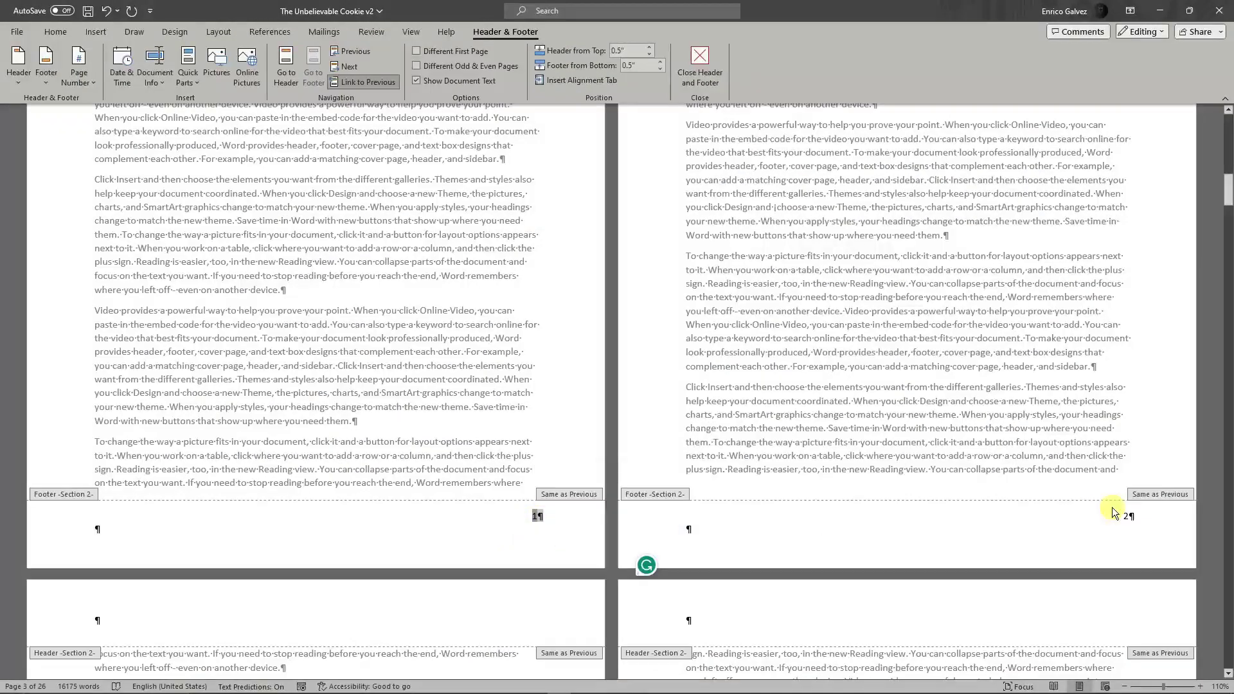
pyautogui.click(1114, 515)
pyautogui.scroll(-3, 634, 607)
pyautogui.moveTo(1225, 164); pyautogui.dragTo(1229, 156)
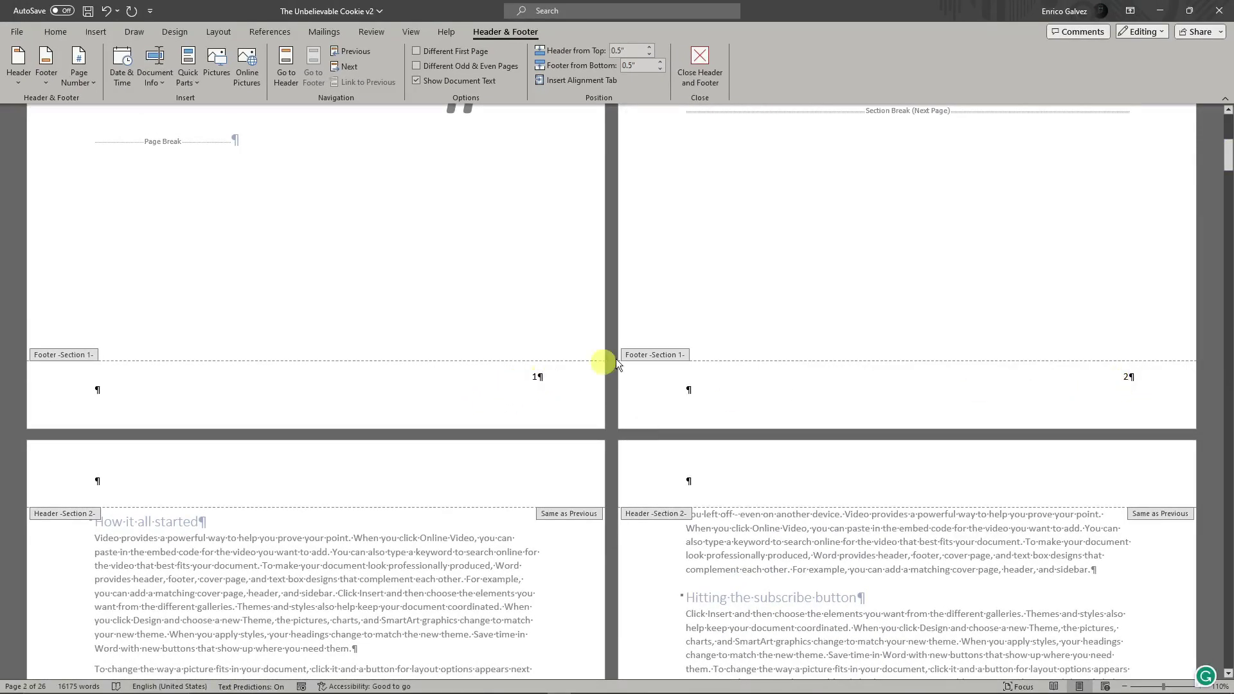
pyautogui.scroll(3, 620, 385)
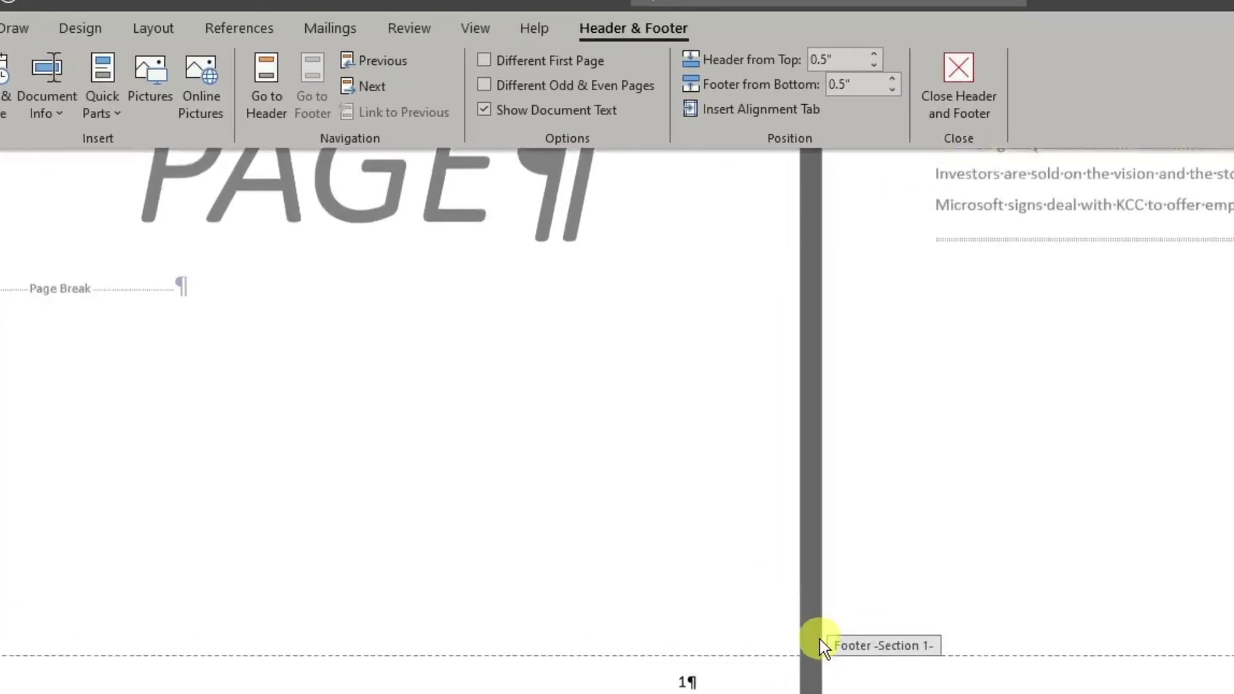
pyautogui.scroll(-10, 627, 402)
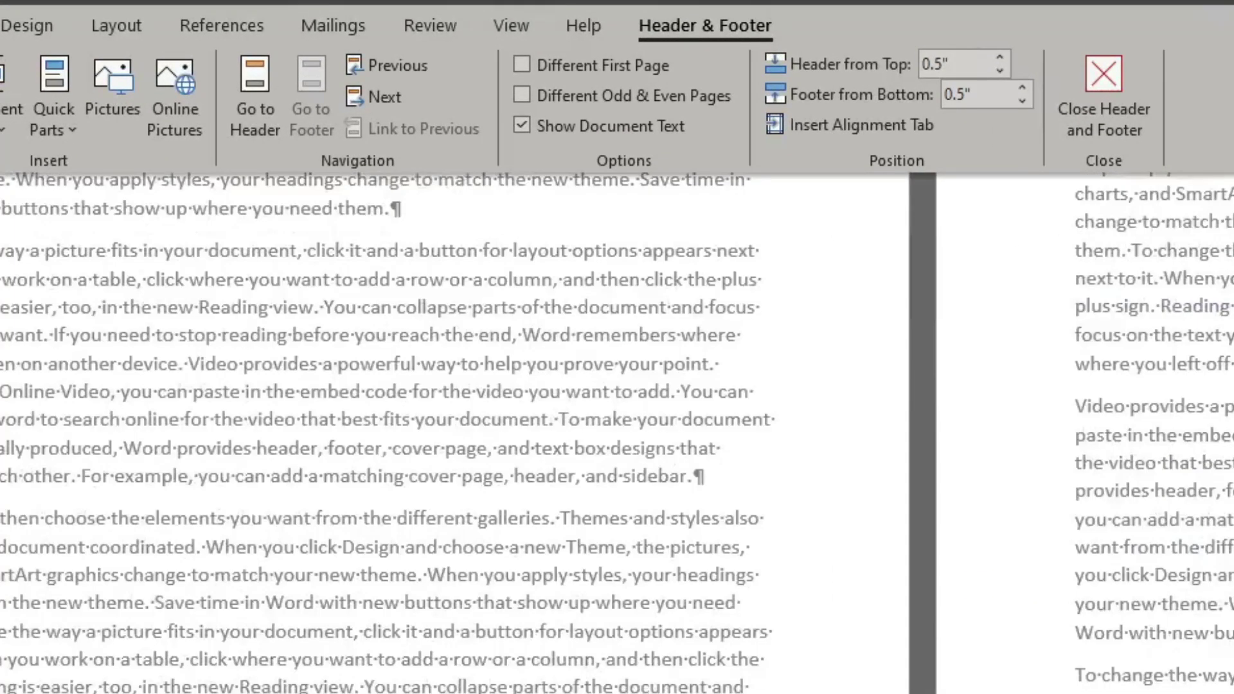
pyautogui.scroll(-2, 450, 430)
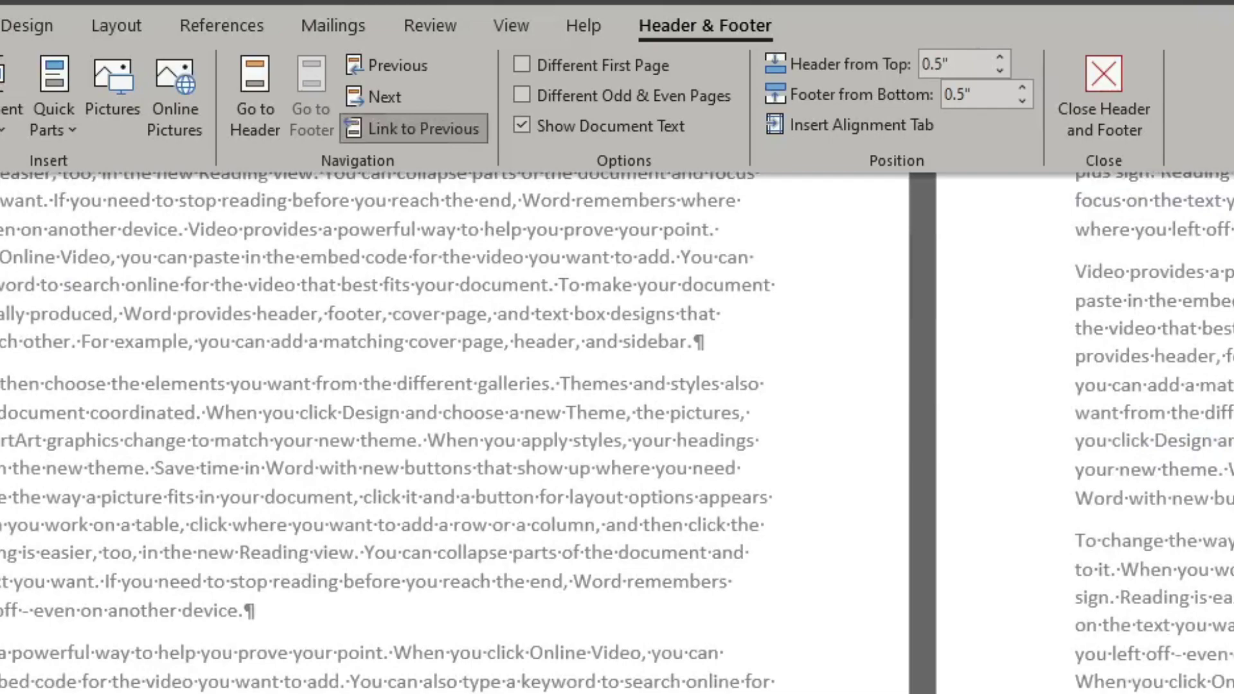
pyautogui.click(418, 133)
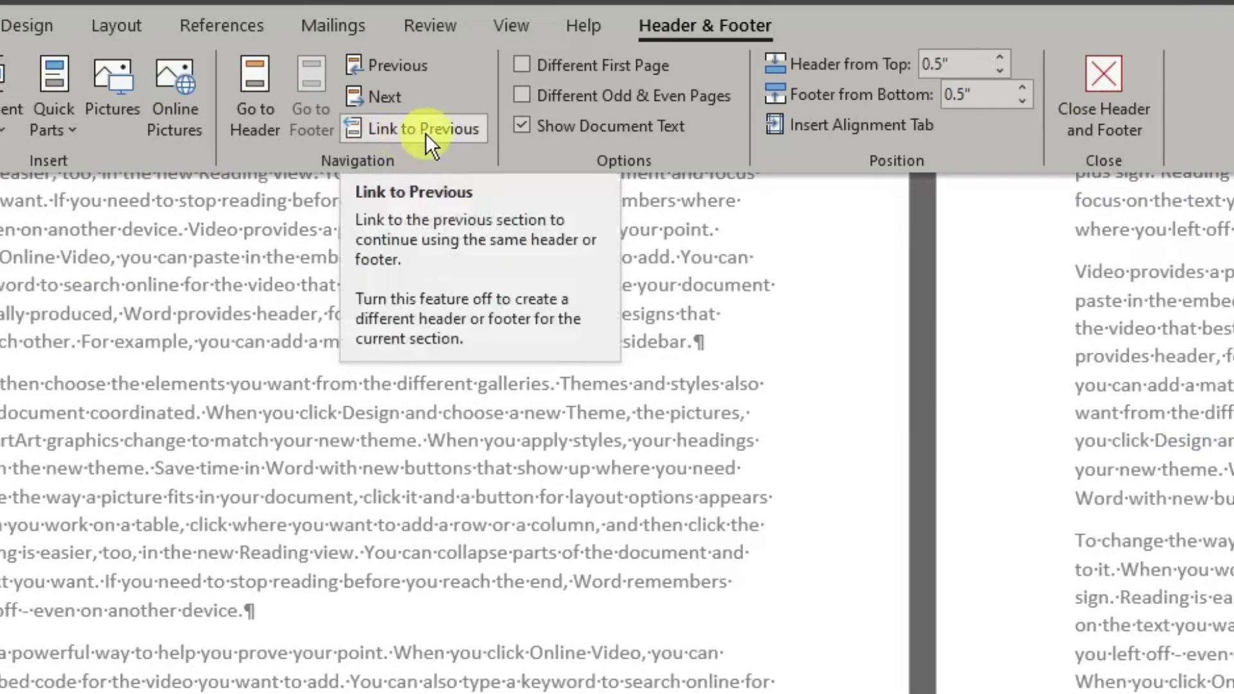
pyautogui.click(426, 133)
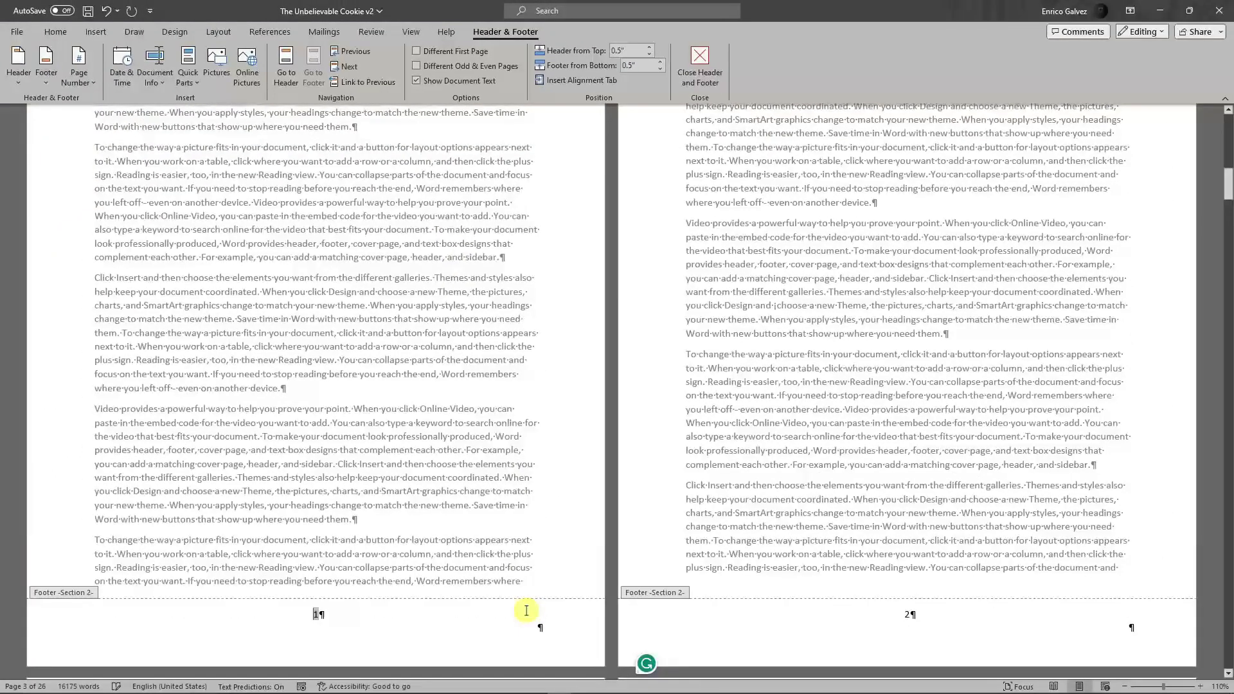
pyautogui.hotkey('ctrl', 'e')
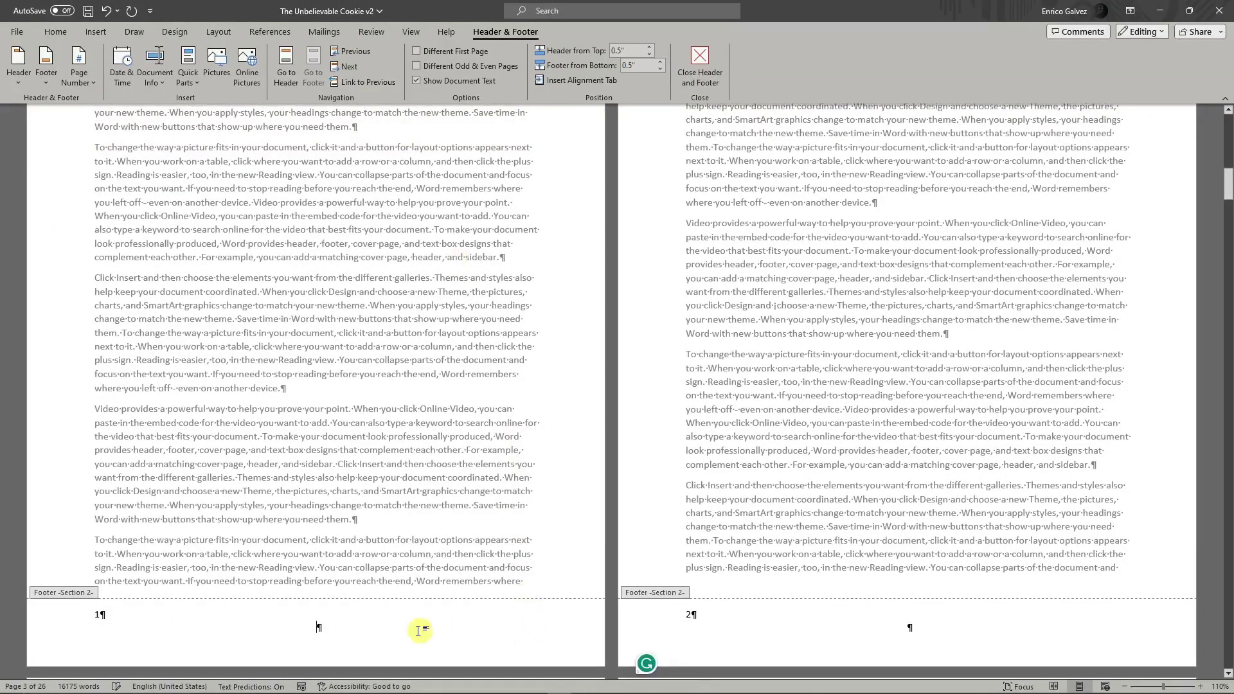
pyautogui.click(106, 11)
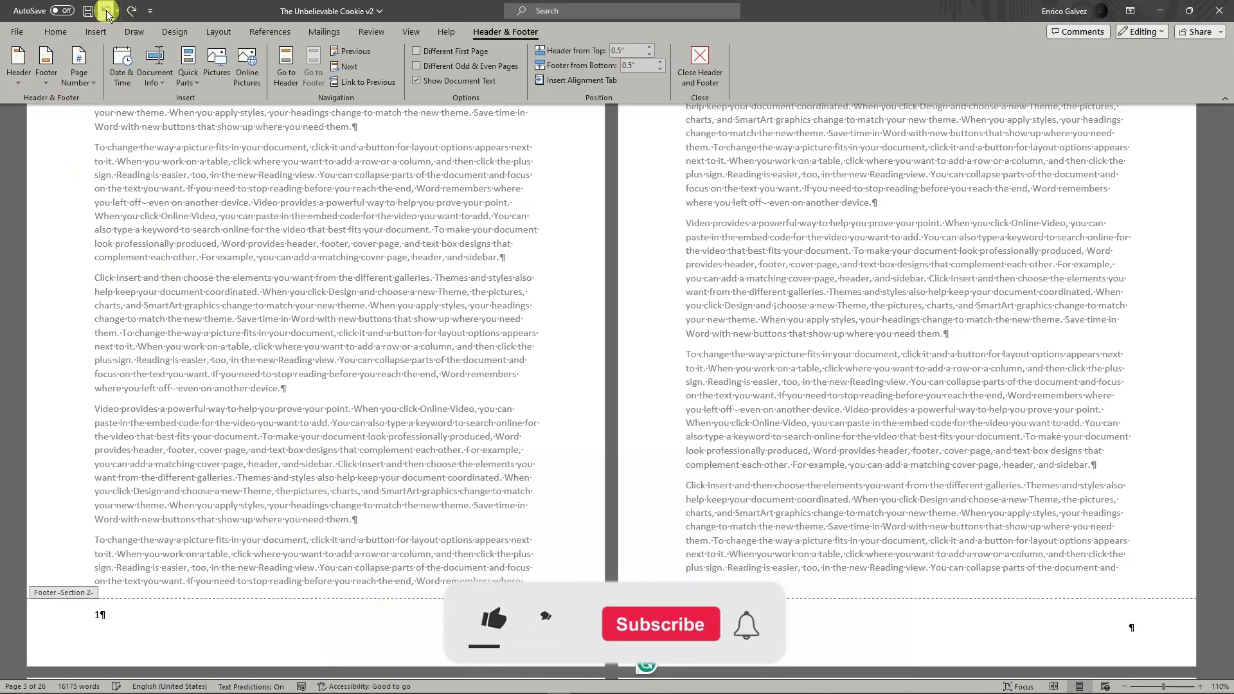
pyautogui.click(106, 11)
pyautogui.click(106, 11)
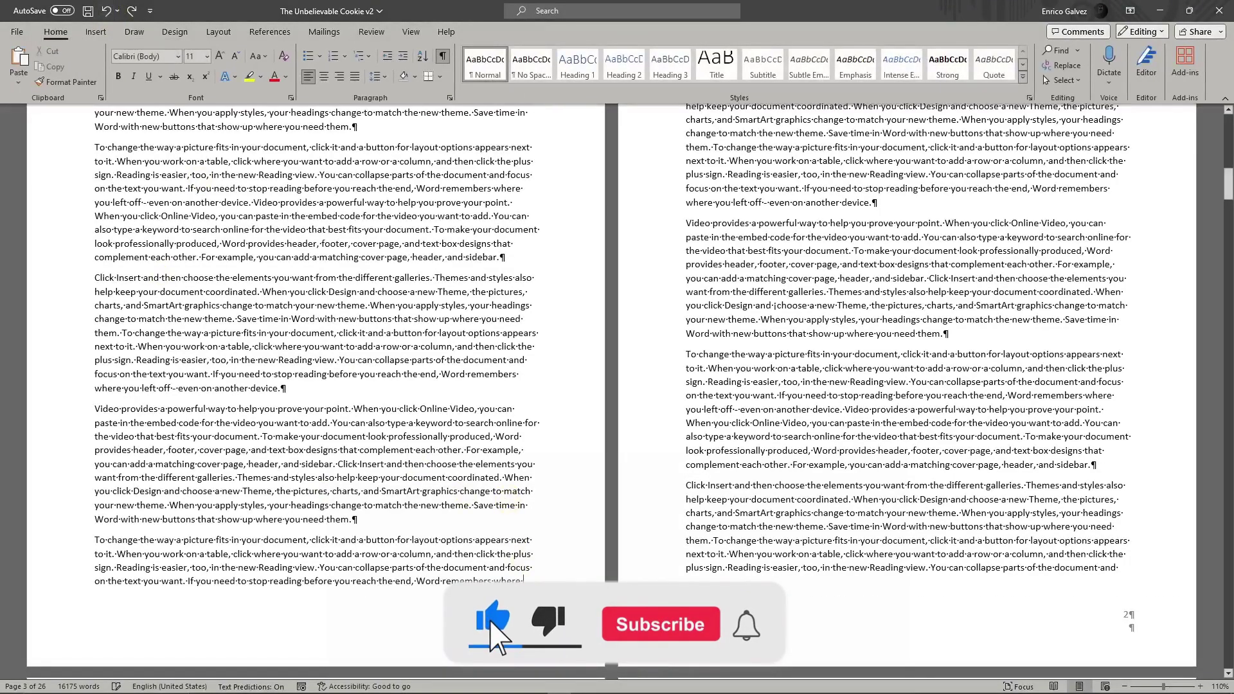
# Open the footer on the "How it all started" page, centre its page number and turn off Link to Previous
pyautogui.doubleClick(544, 617)
pyautogui.hotkey('ctrl', 'e')
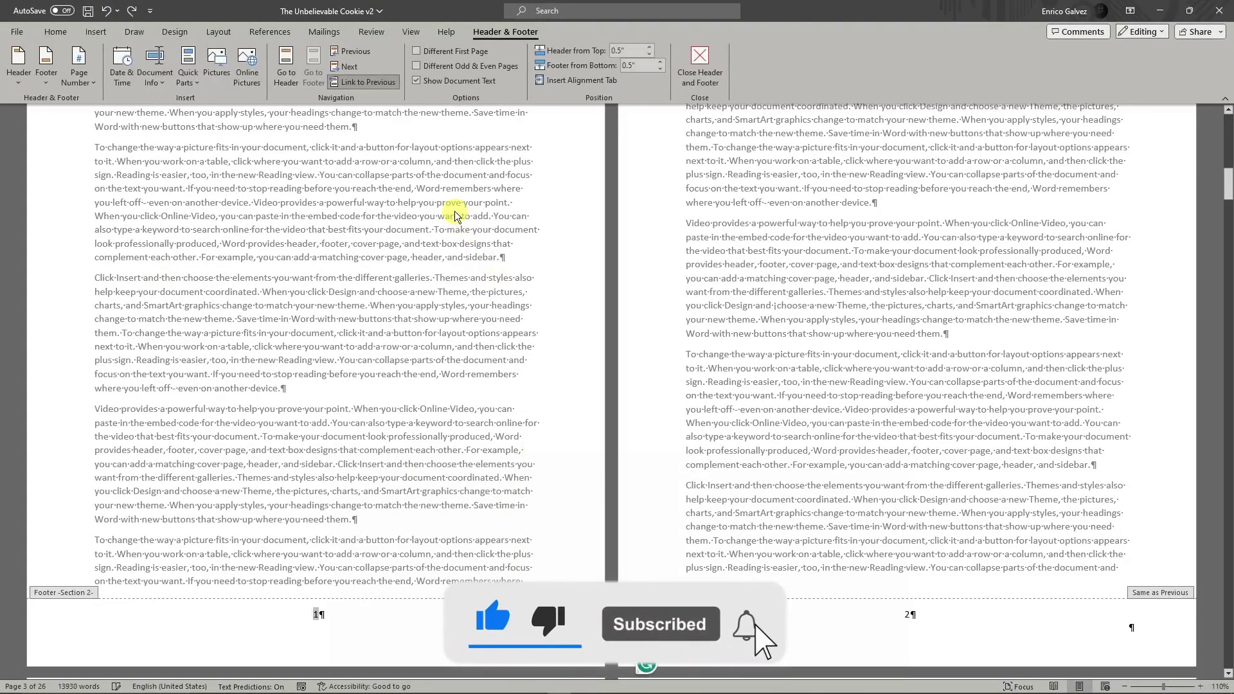
pyautogui.click(373, 84)
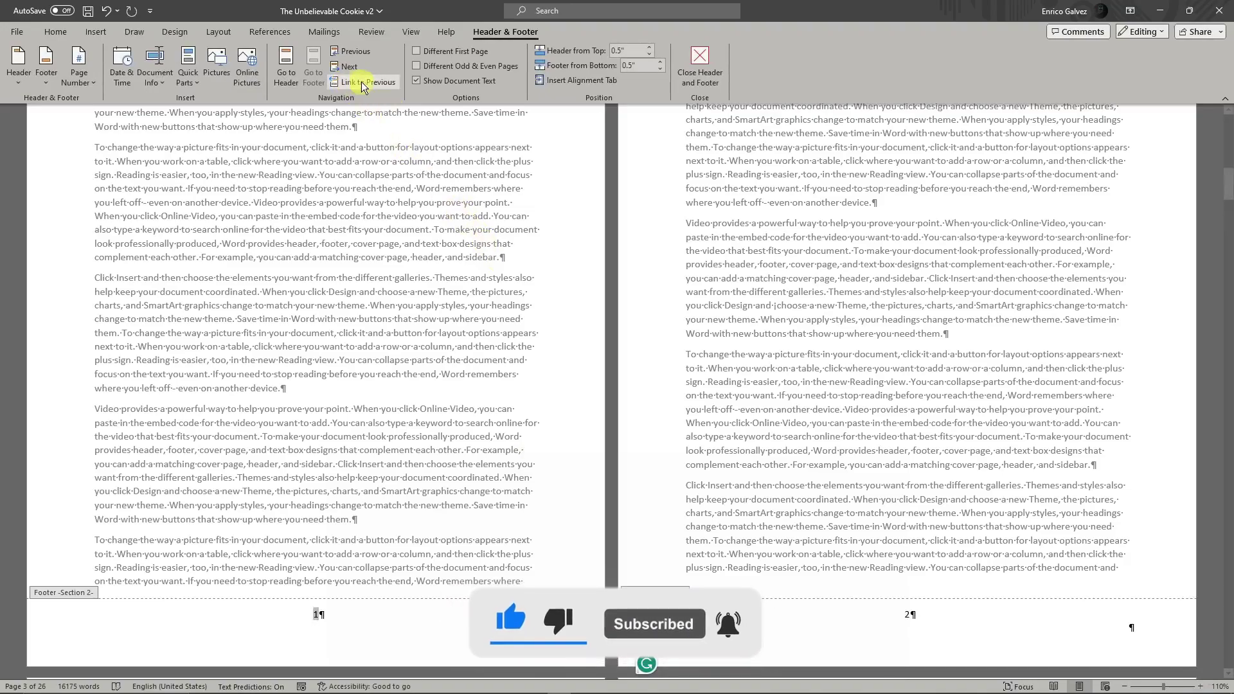
# Insert the Plain Number 3 page number at the bottom of the section 2 pages and check the Link to Previous option
pyautogui.scroll(3, 527, 433)
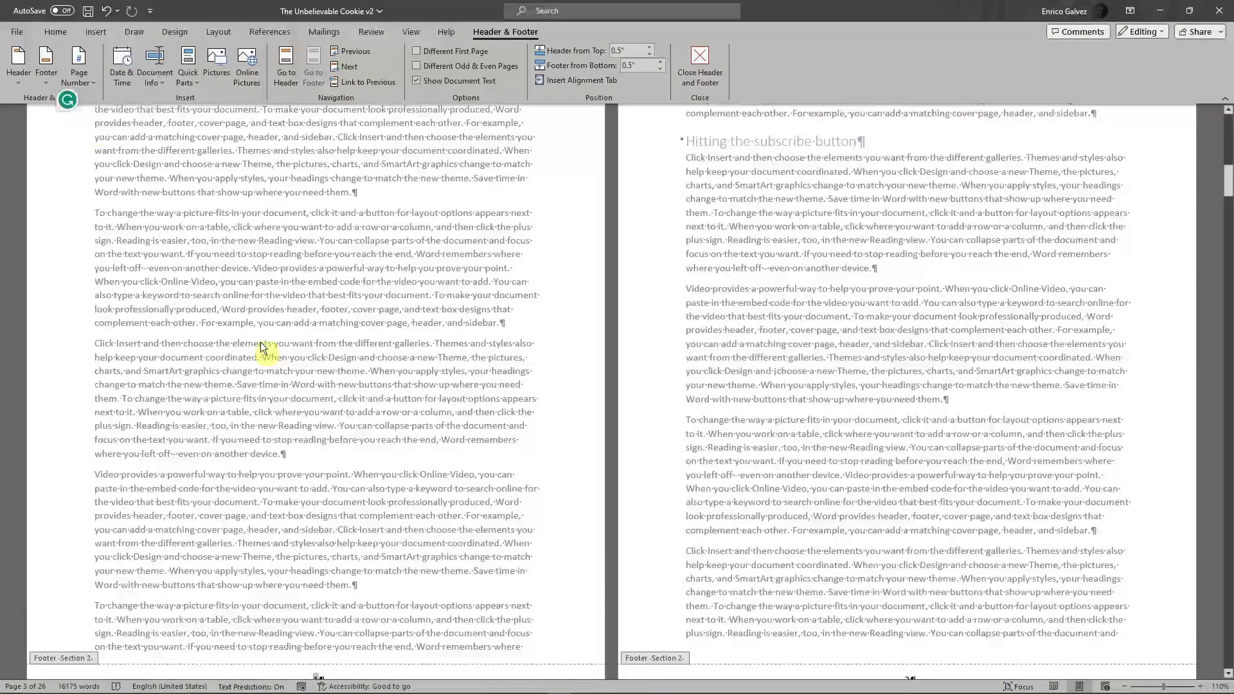
pyautogui.click(74, 68)
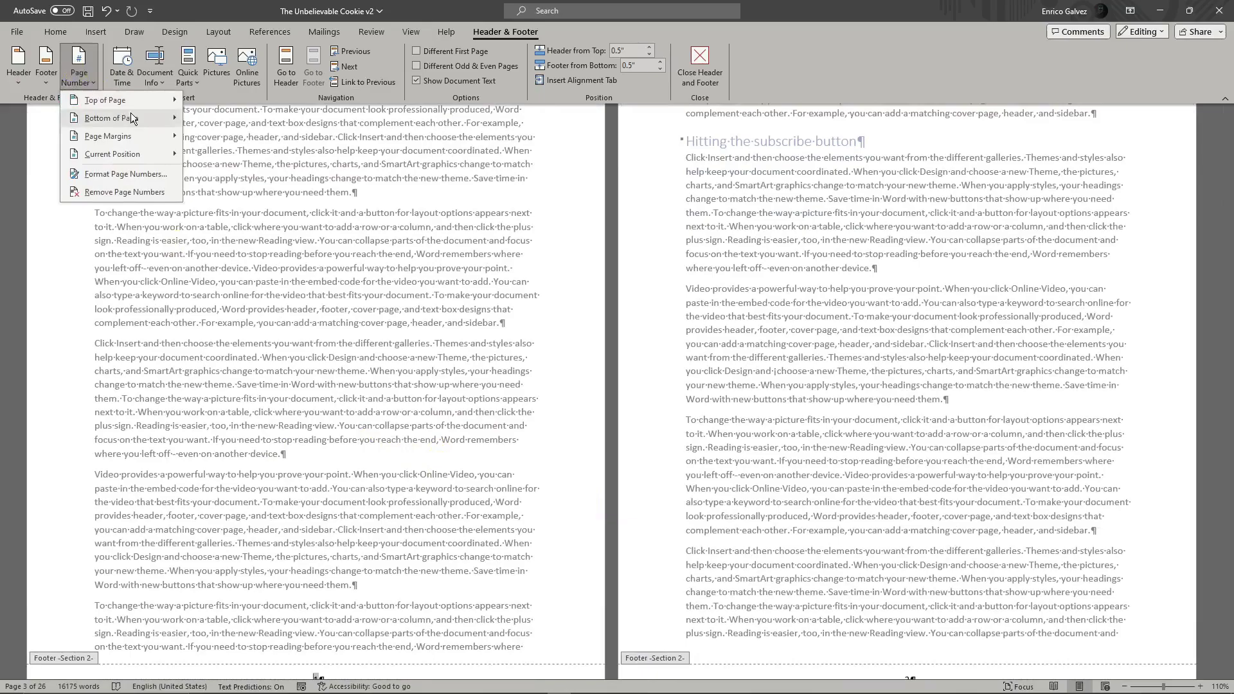
pyautogui.moveTo(132, 113)
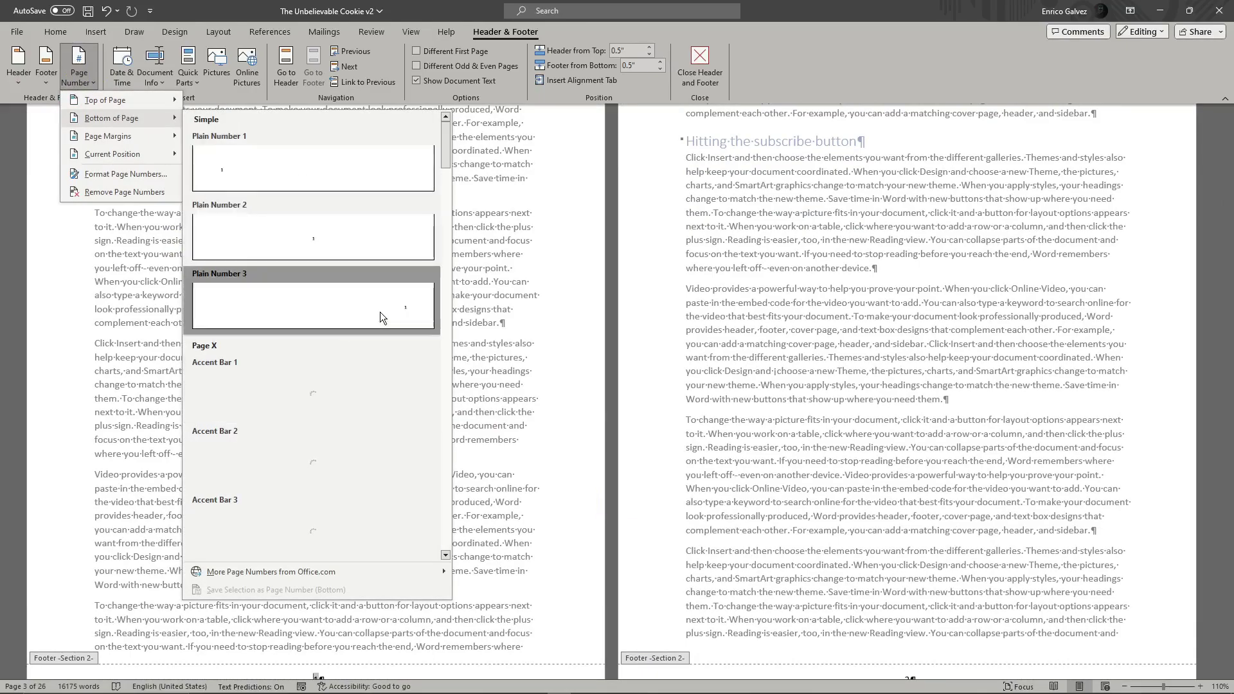
pyautogui.click(380, 311)
pyautogui.scroll(-2, 713, 442)
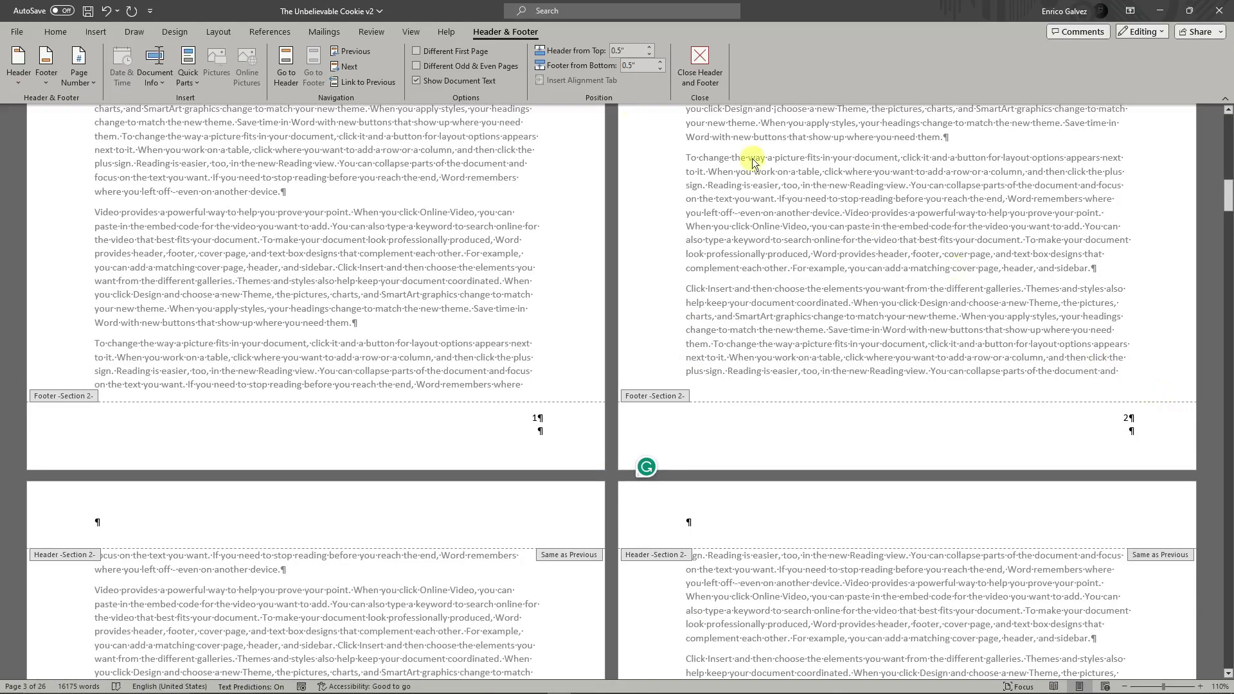
pyautogui.click(381, 83)
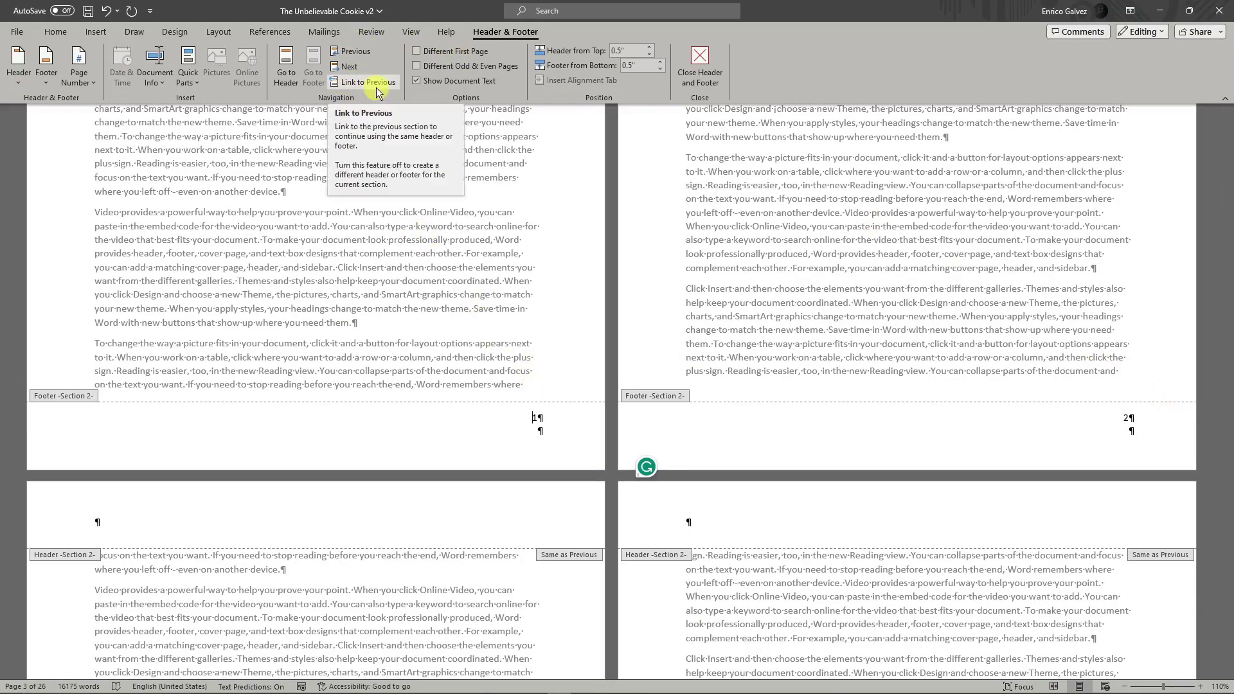